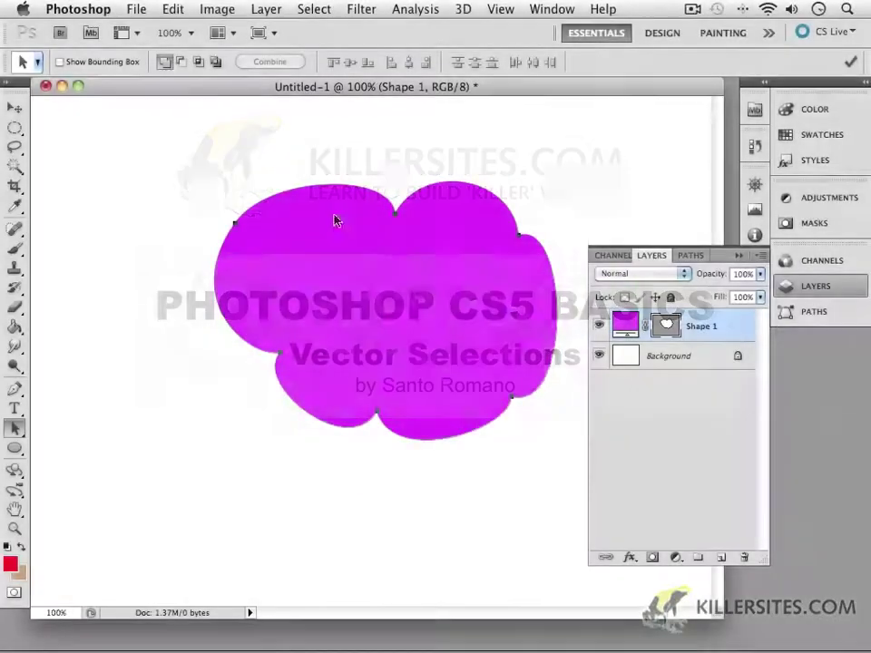
Drag the magenta cloud shape up and to the left with the Move tool
click(12, 394)
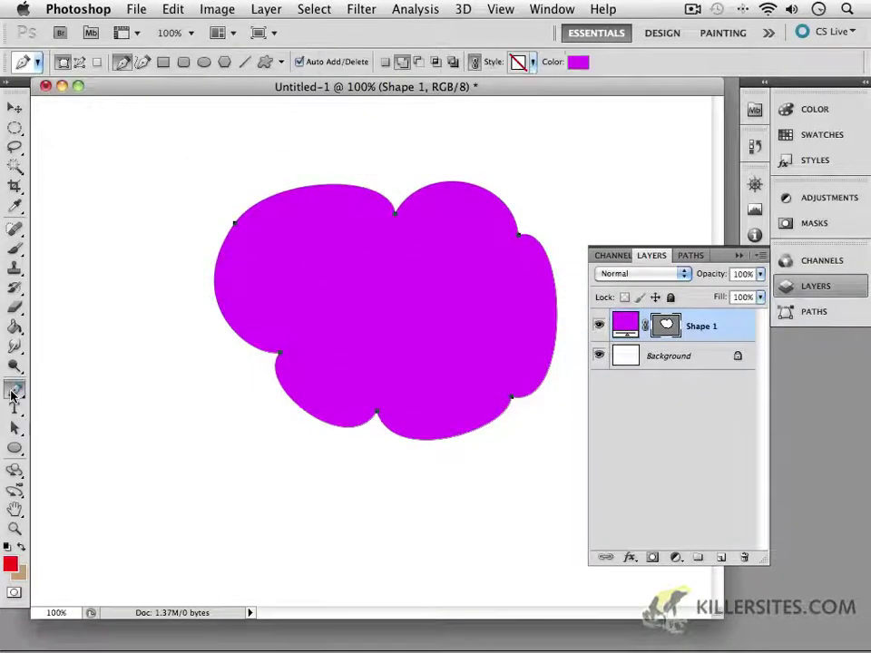
click(15, 107)
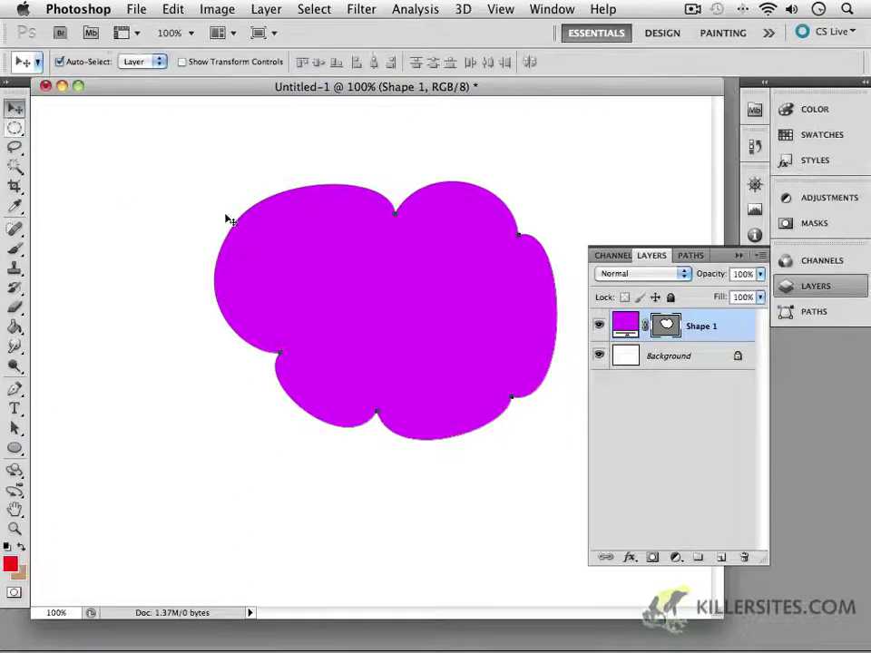
drag(270, 225, 148, 185)
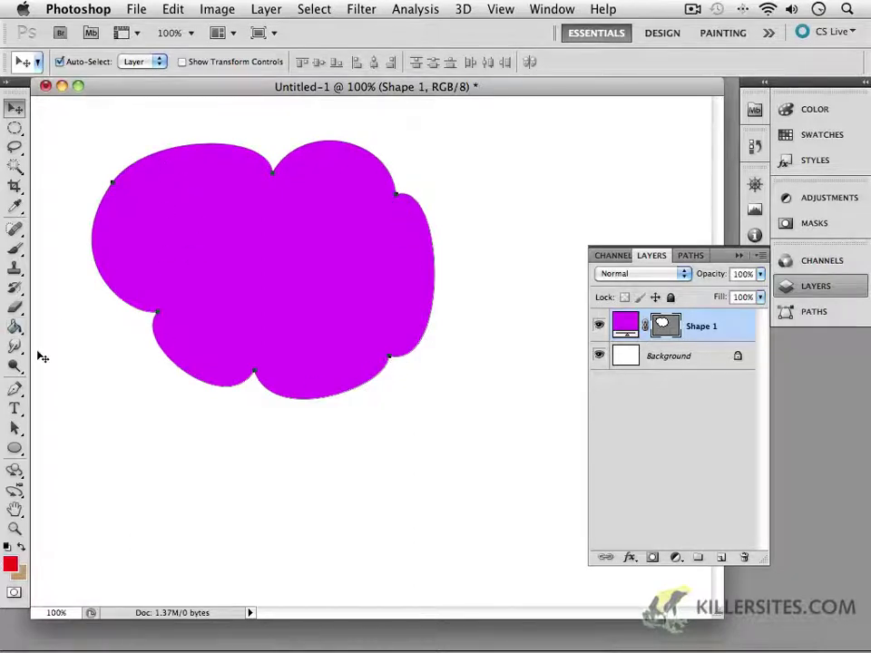
click(14, 392)
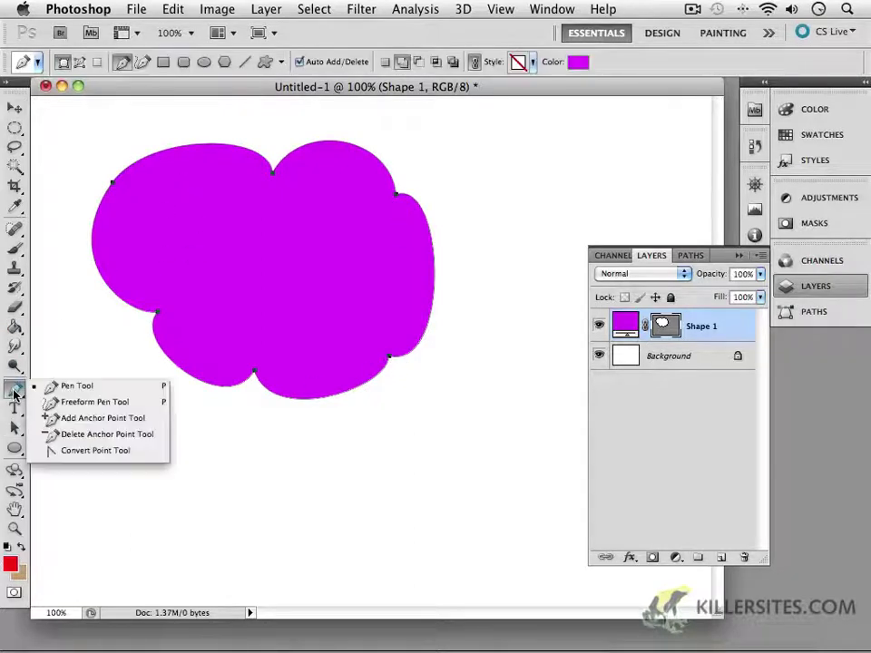
click(18, 393)
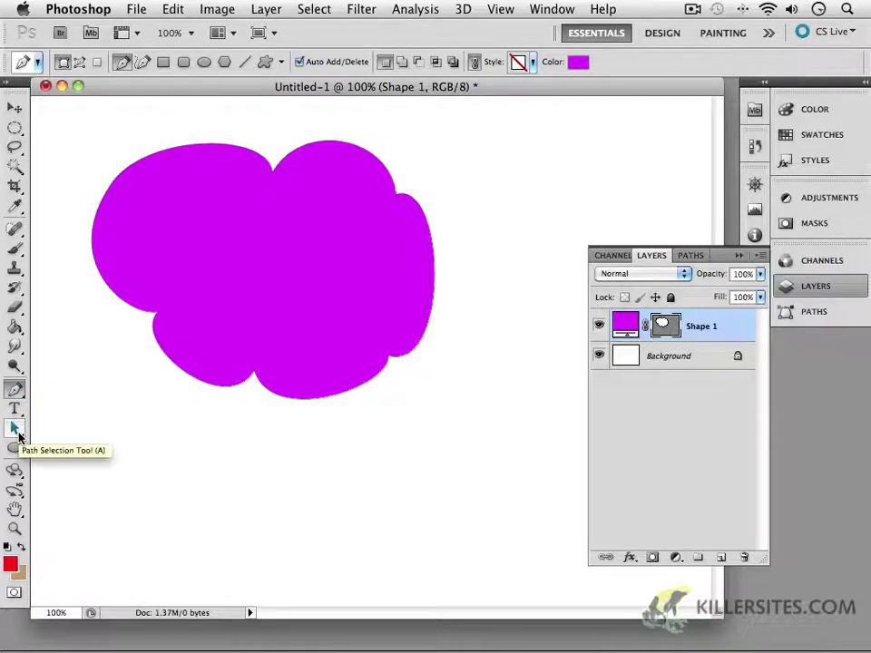
Select the cloud's path with the Path Selection tool and nudge it slightly right and down
click(18, 438)
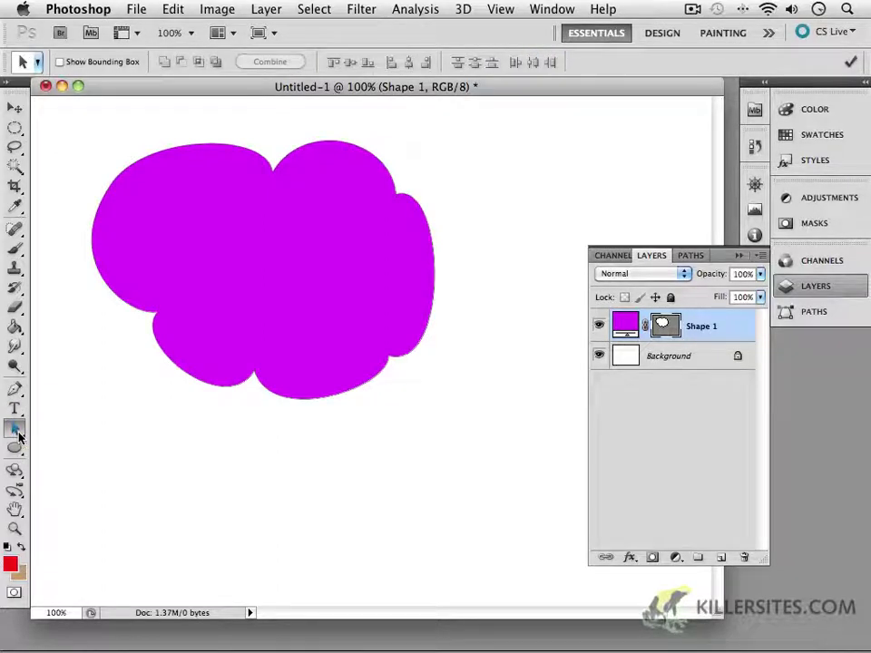
click(155, 343)
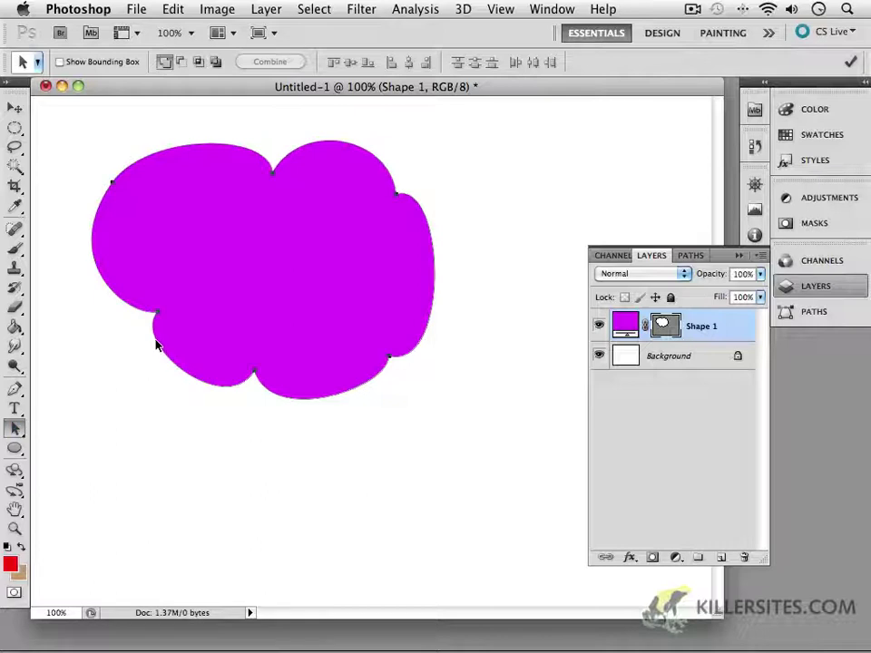
drag(157, 344, 187, 366)
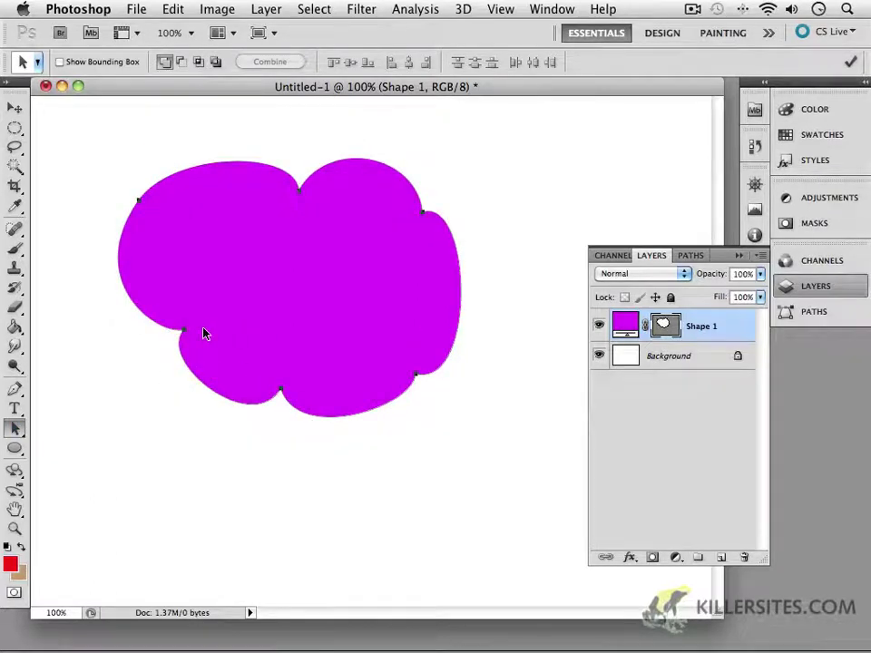
click(18, 434)
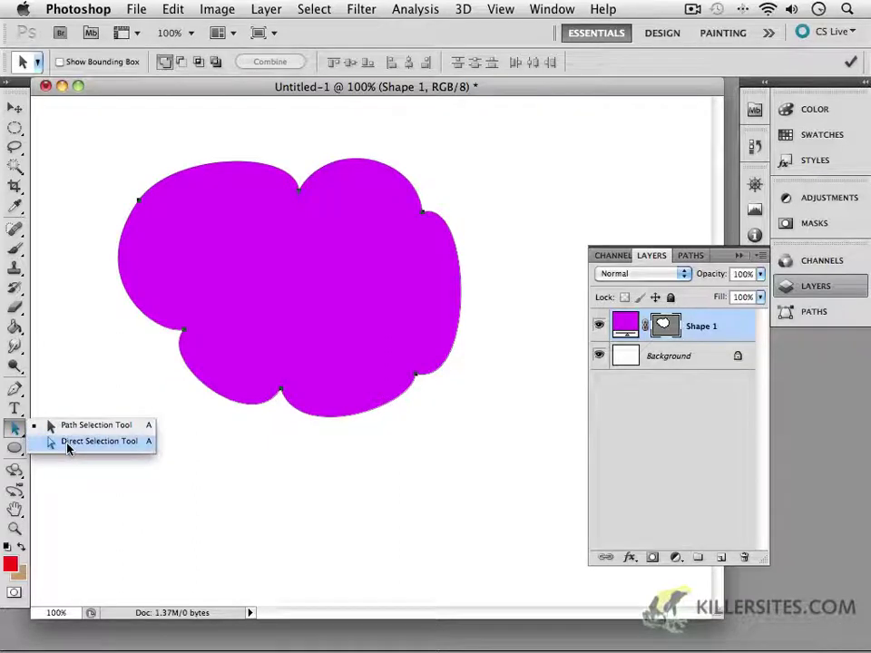
Select the cloud's upper-left anchor with Direct Selection and adjust its position and upper handle
click(68, 445)
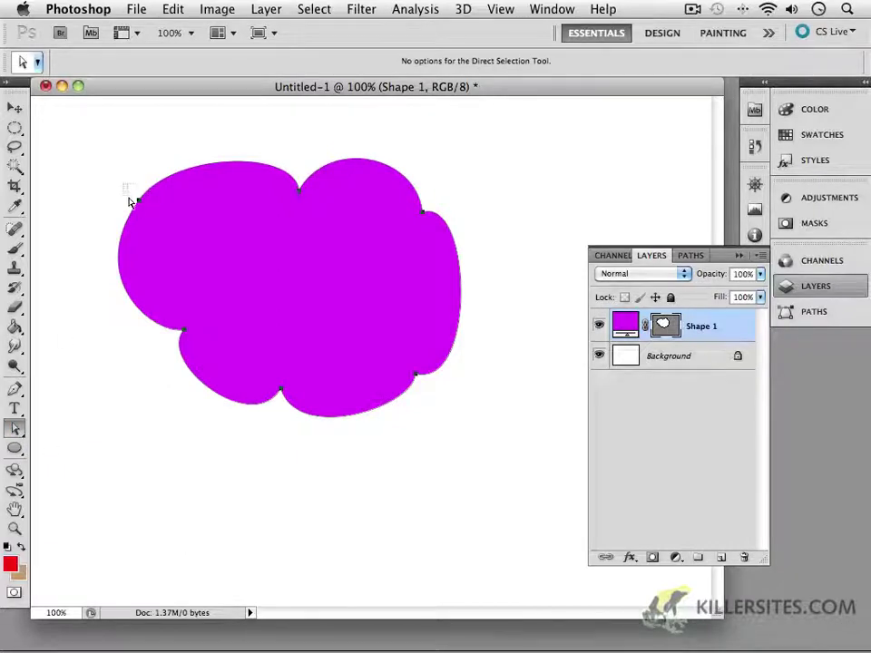
drag(130, 202, 154, 220)
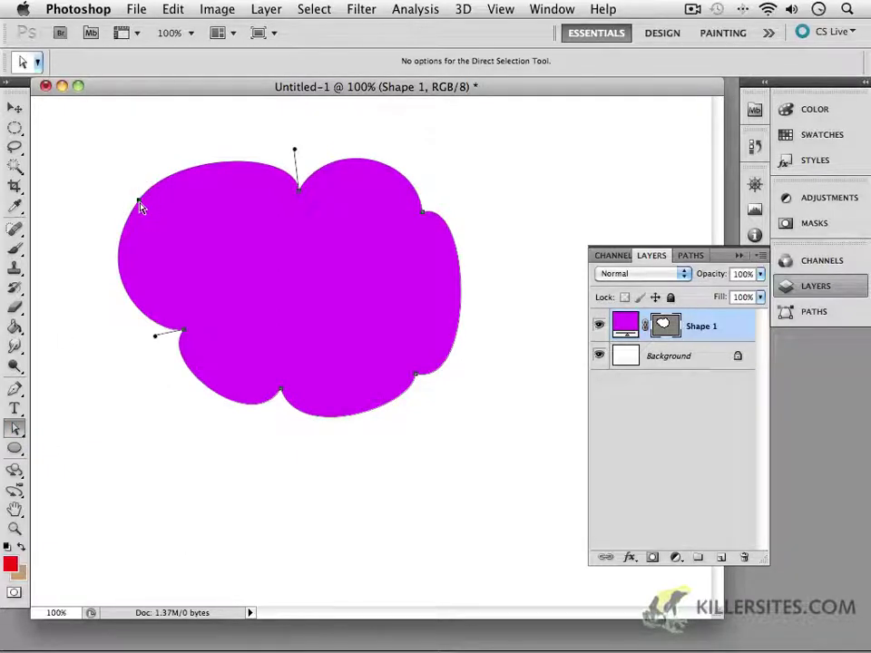
click(140, 204)
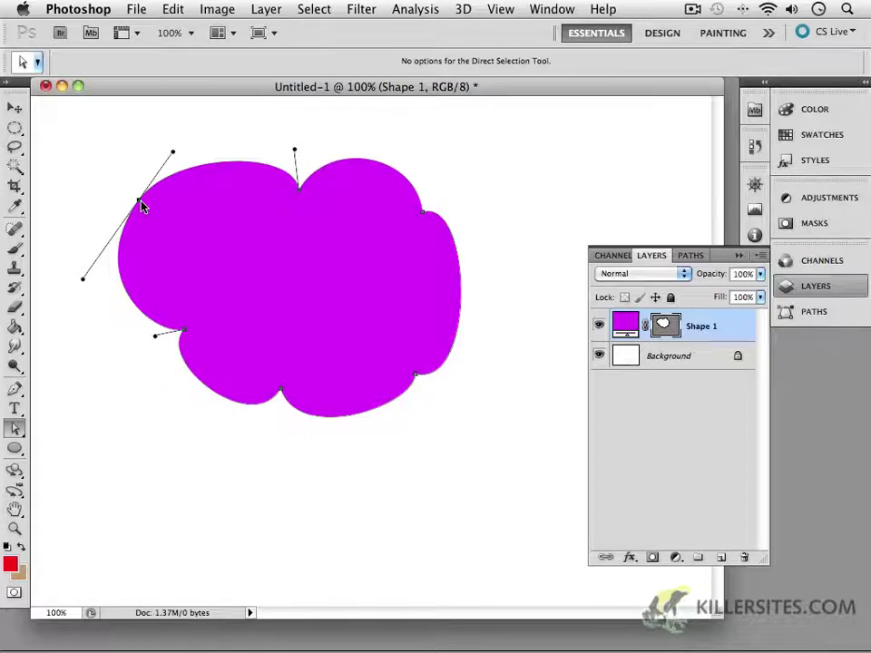
mouse_move(140, 204)
mouse_down()
mouse_move(131, 192)
mouse_move(162, 204)
mouse_move(129, 191)
mouse_up()
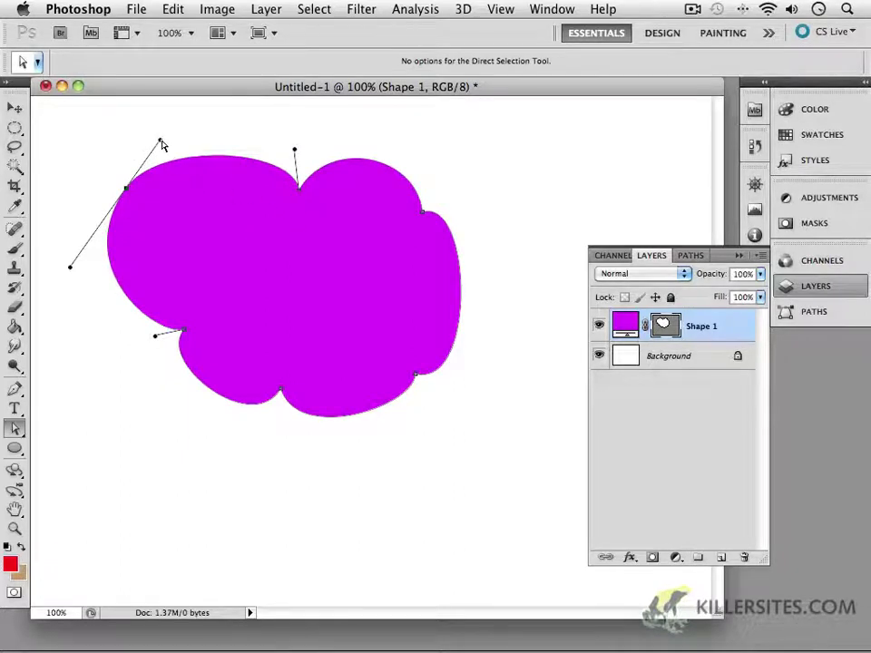
drag(164, 143, 179, 120)
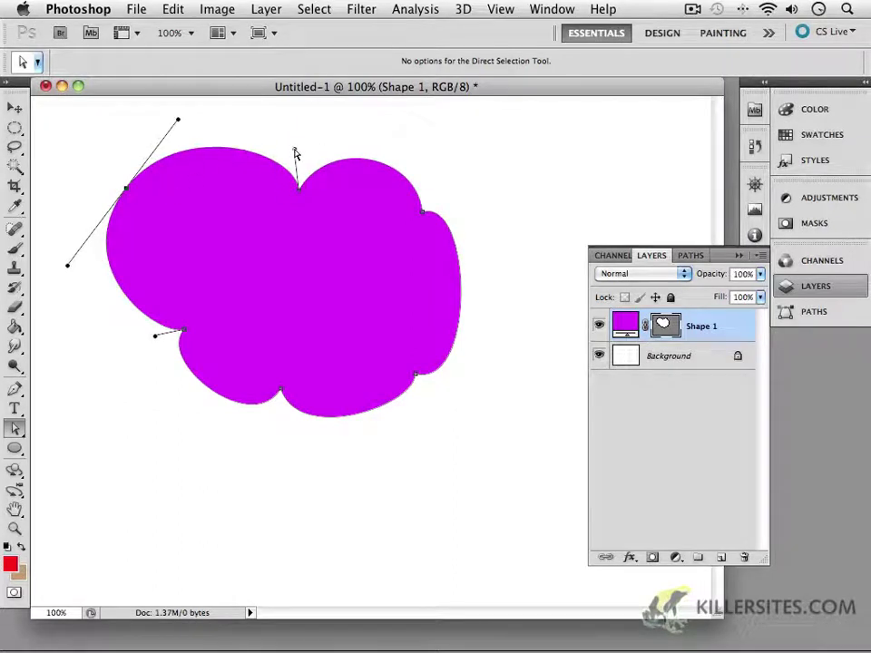
Pull the anchor and its top and lower-left handles outward so the lobe bulges up and left
drag(295, 151, 293, 96)
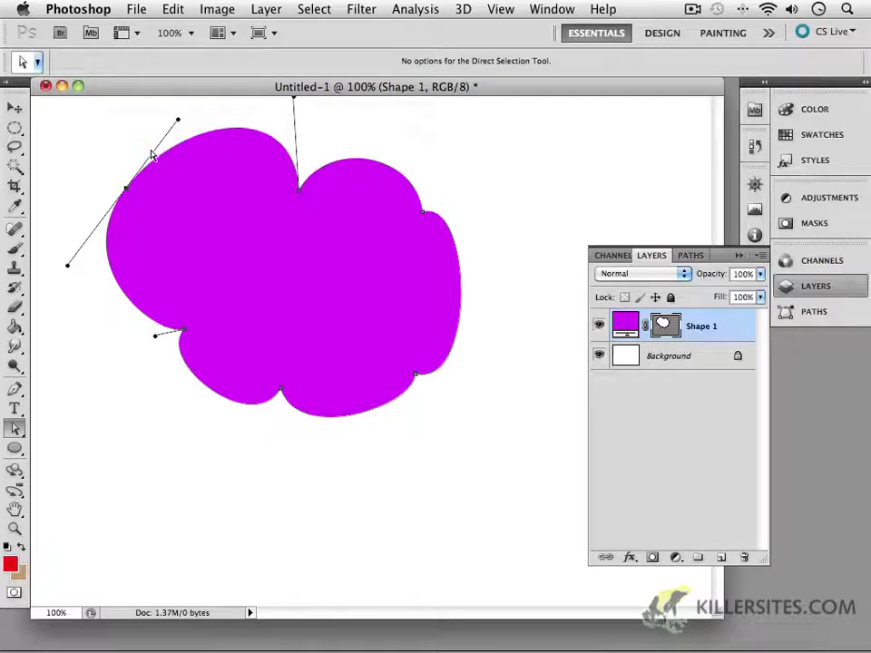
drag(178, 119, 149, 94)
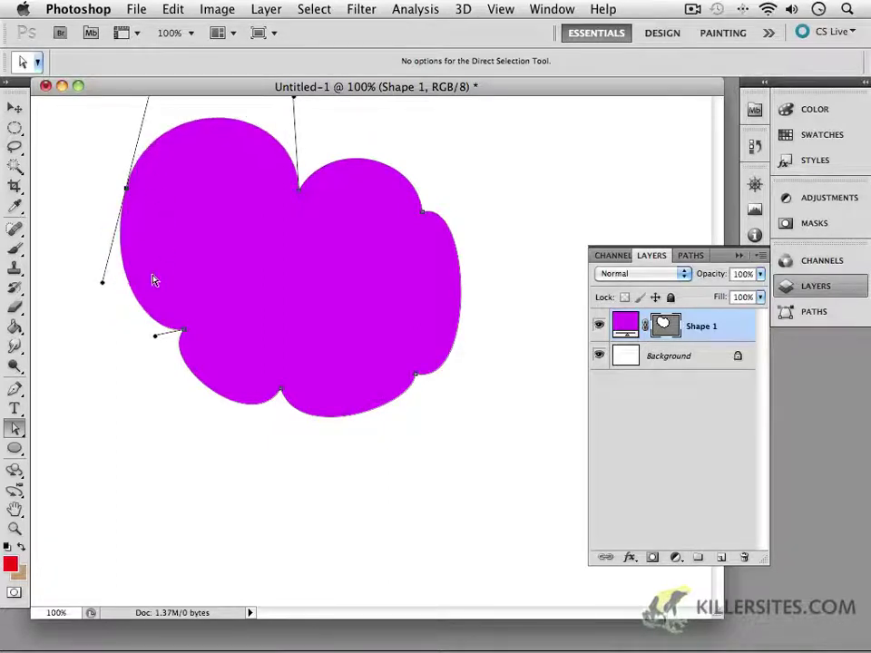
drag(103, 287, 86, 323)
drag(155, 339, 86, 401)
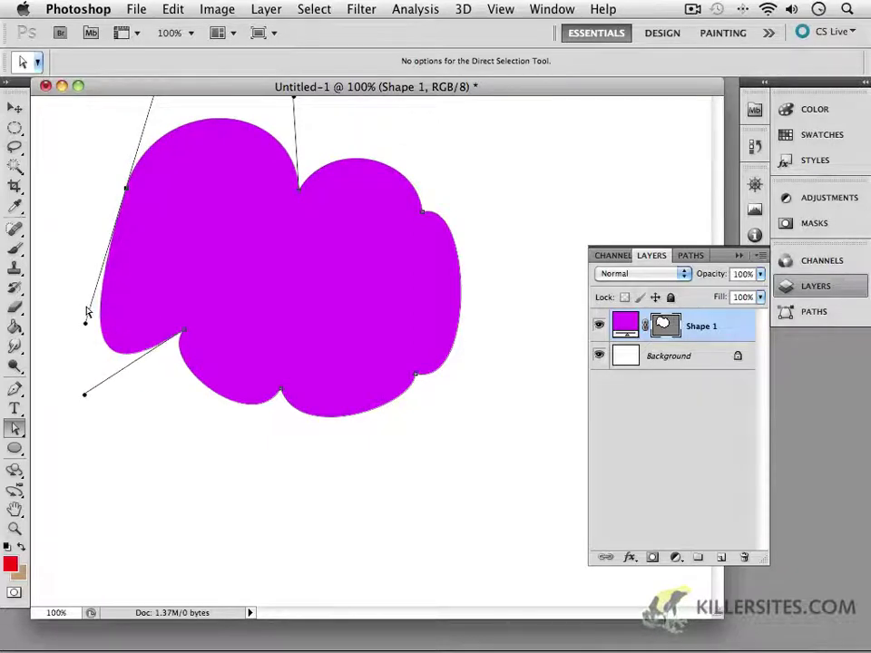
drag(126, 188, 76, 167)
drag(35, 310, 35, 224)
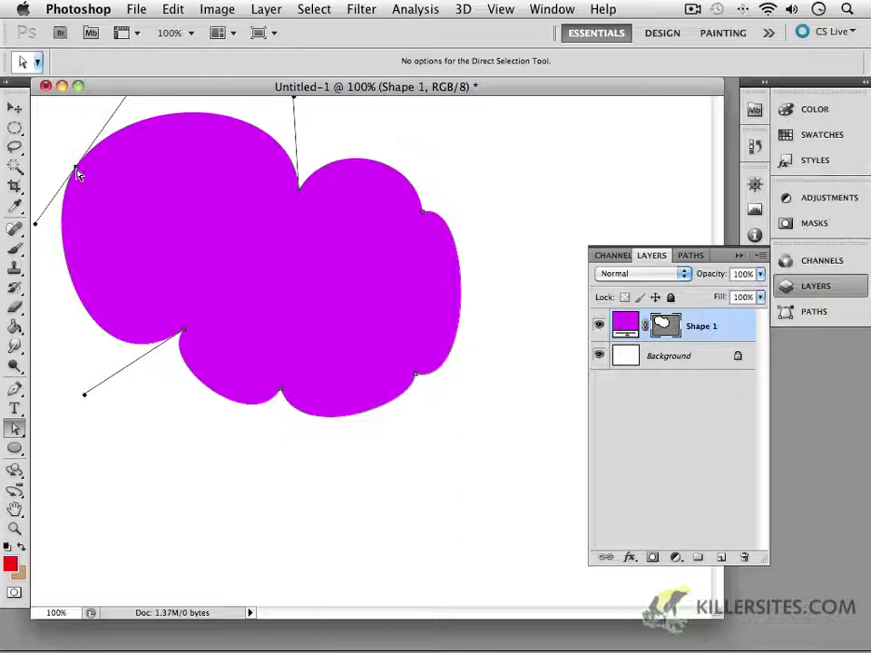
Pull the upper-left anchor back inward and shorten its handles into a smooth, round edge
drag(77, 172, 147, 225)
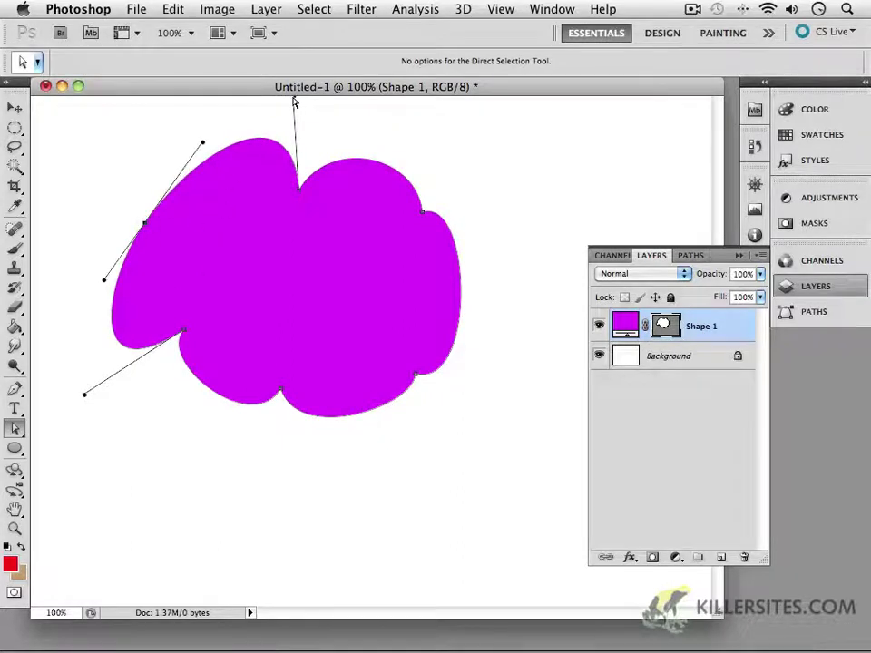
drag(295, 101, 295, 166)
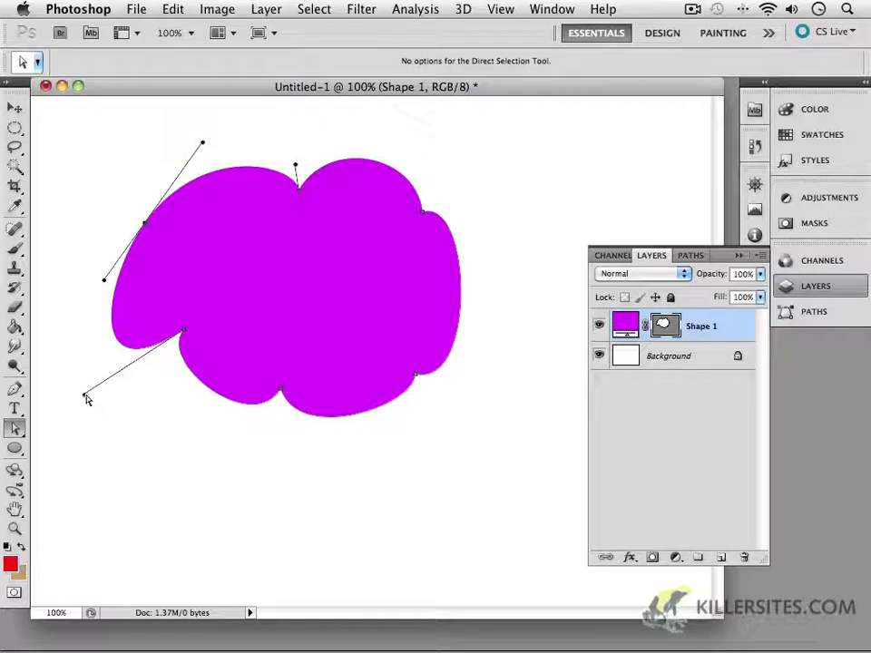
drag(84, 396, 163, 330)
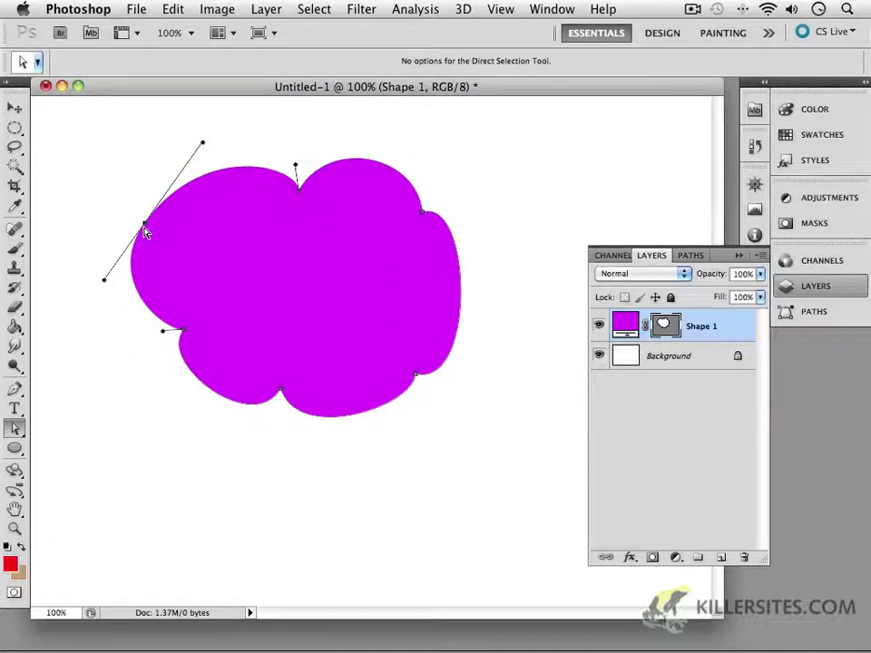
mouse_move(104, 286)
mouse_down()
mouse_move(78, 249)
mouse_move(150, 304)
mouse_move(82, 272)
mouse_move(158, 296)
mouse_move(46, 284)
mouse_move(128, 315)
mouse_move(160, 301)
mouse_move(68, 284)
mouse_move(133, 286)
mouse_move(94, 296)
mouse_move(76, 287)
mouse_move(136, 312)
mouse_move(60, 288)
mouse_move(132, 308)
mouse_move(57, 265)
mouse_move(128, 305)
mouse_move(83, 284)
mouse_move(104, 293)
mouse_up()
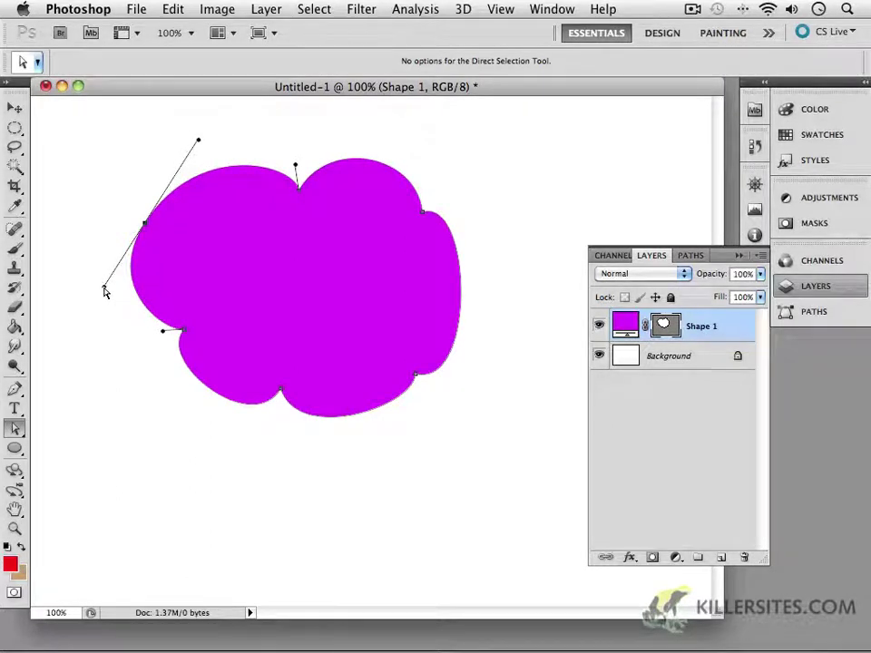
Reshape the left side's handles and pull the left anchor up-left into a sharp tip
right_click(103, 288)
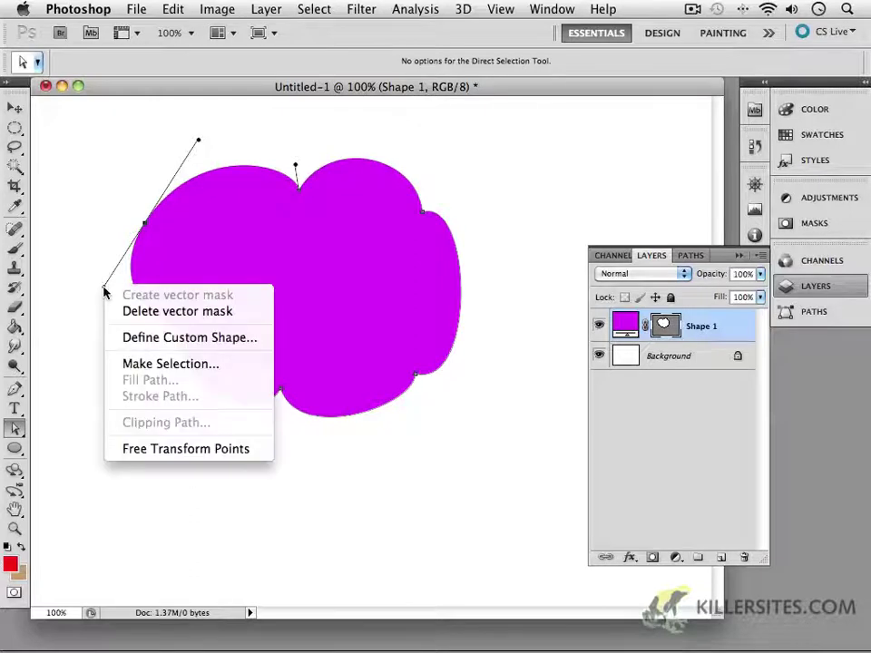
click(91, 291)
mouse_move(105, 289)
mouse_down()
mouse_move(181, 289)
mouse_move(100, 295)
mouse_up()
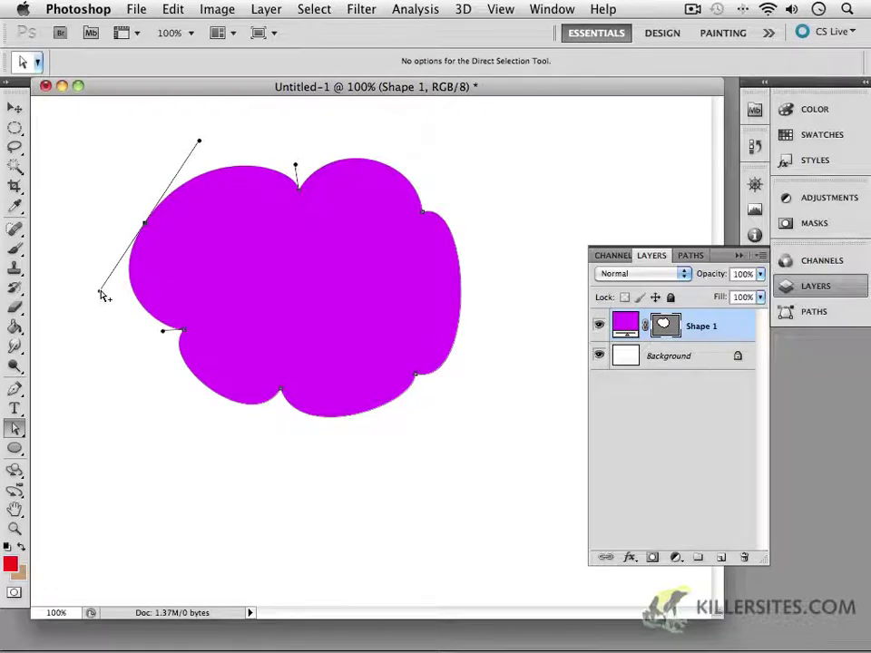
drag(101, 295, 136, 299)
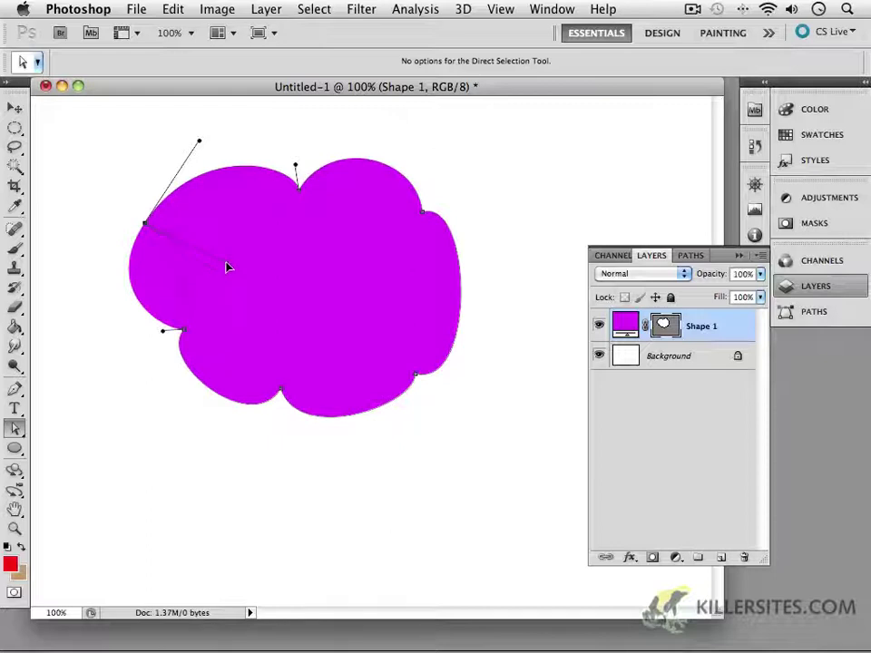
drag(228, 267, 227, 262)
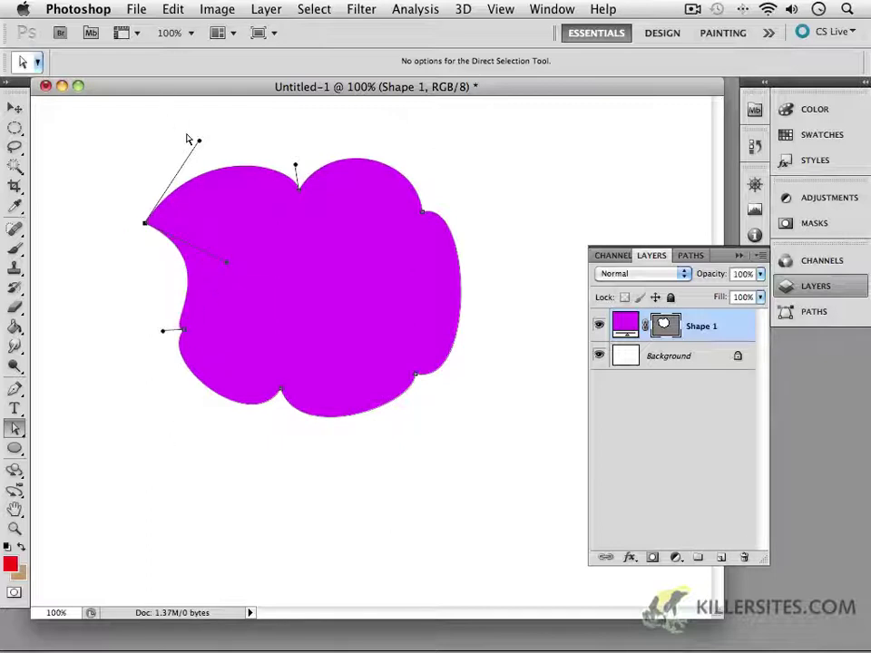
drag(200, 143, 234, 244)
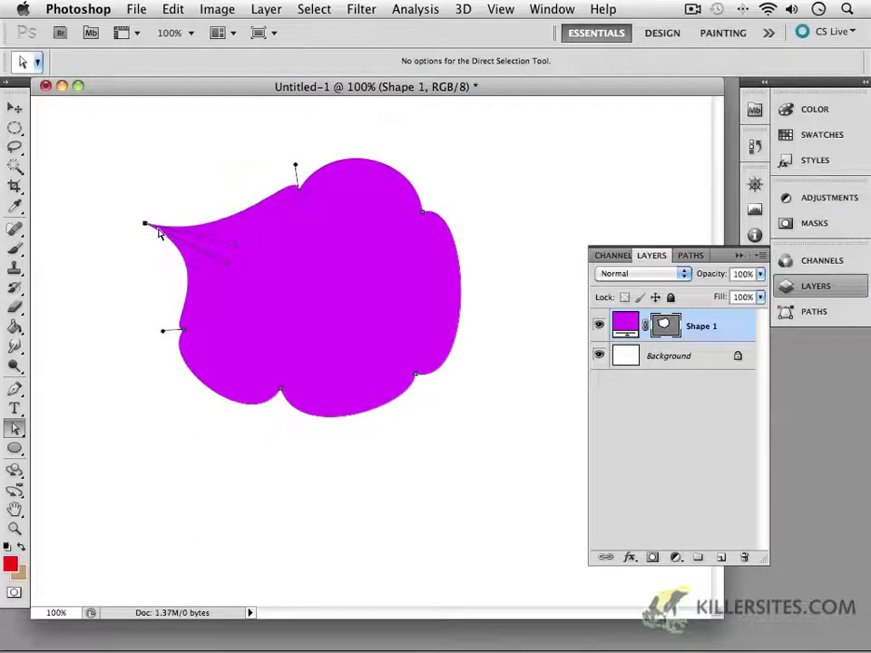
drag(147, 227, 109, 182)
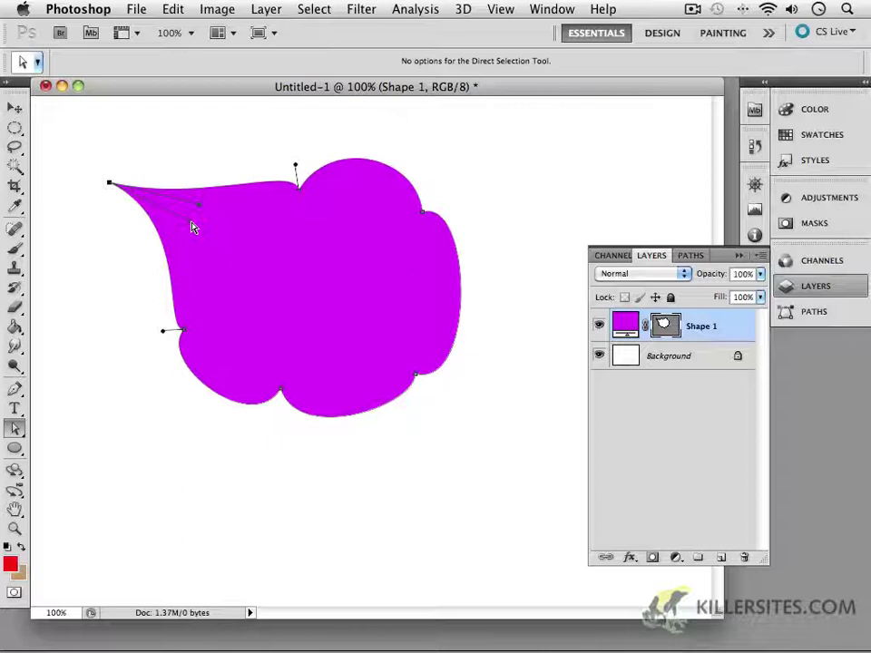
drag(189, 233, 167, 266)
drag(196, 206, 208, 160)
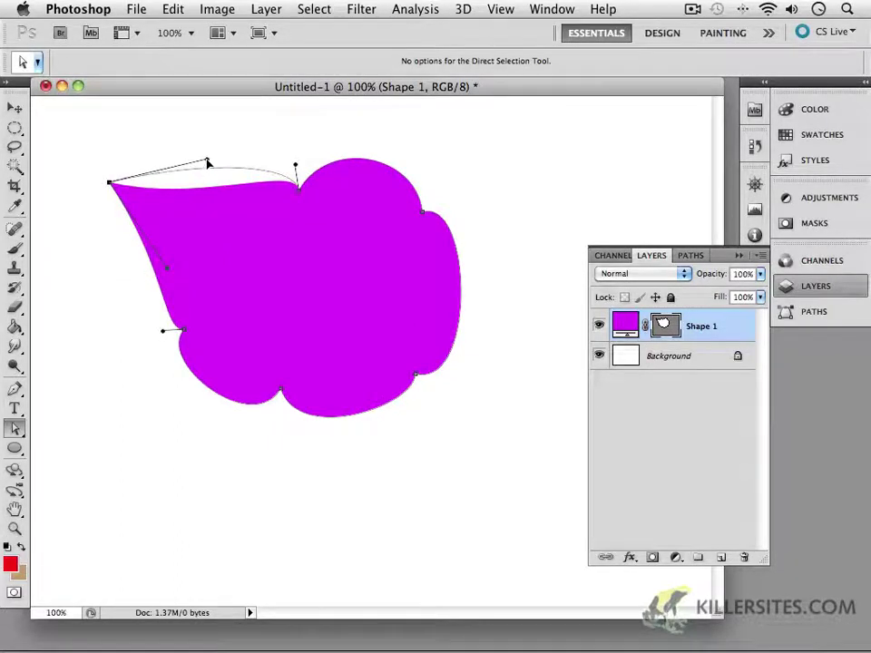
Reshape the top edge via the top-dip handle and extend the lower-left anchor's upper handle
click(299, 193)
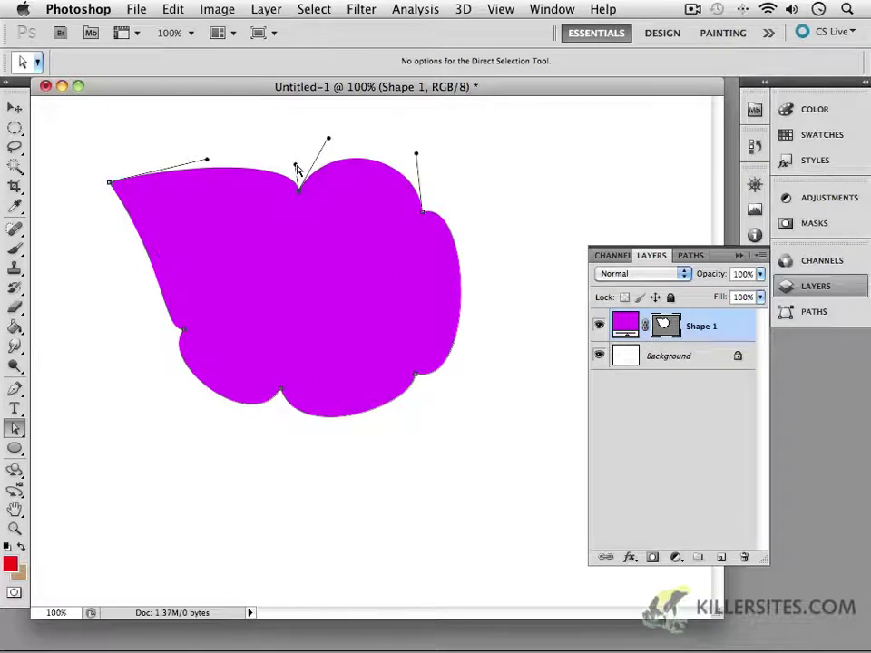
drag(296, 167, 217, 101)
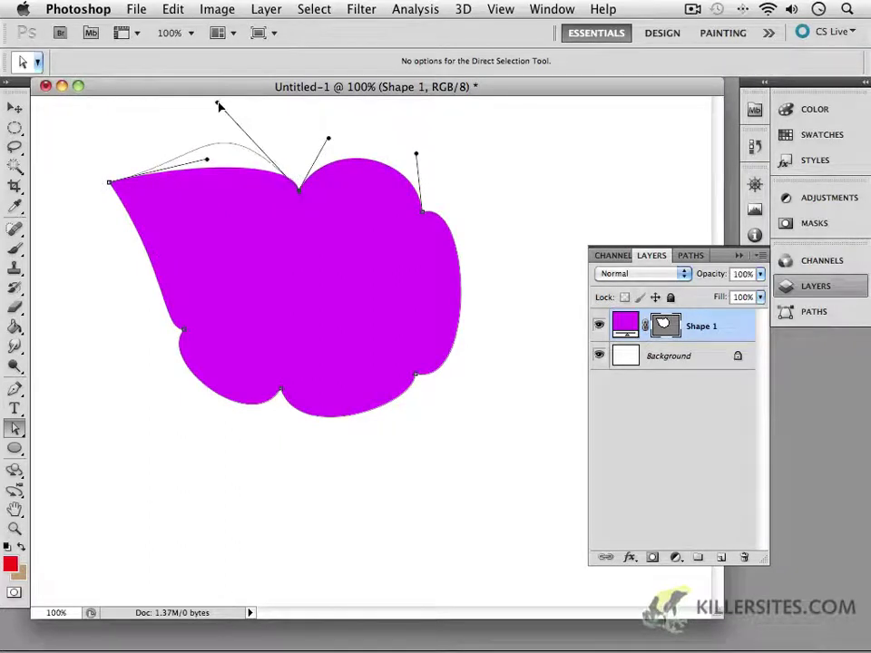
click(182, 332)
drag(164, 333, 57, 306)
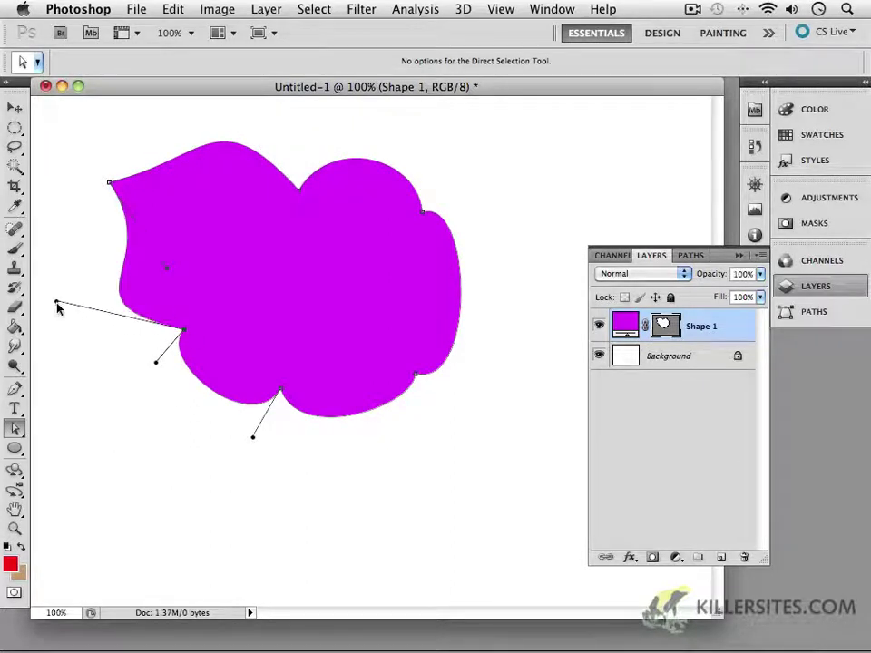
click(192, 495)
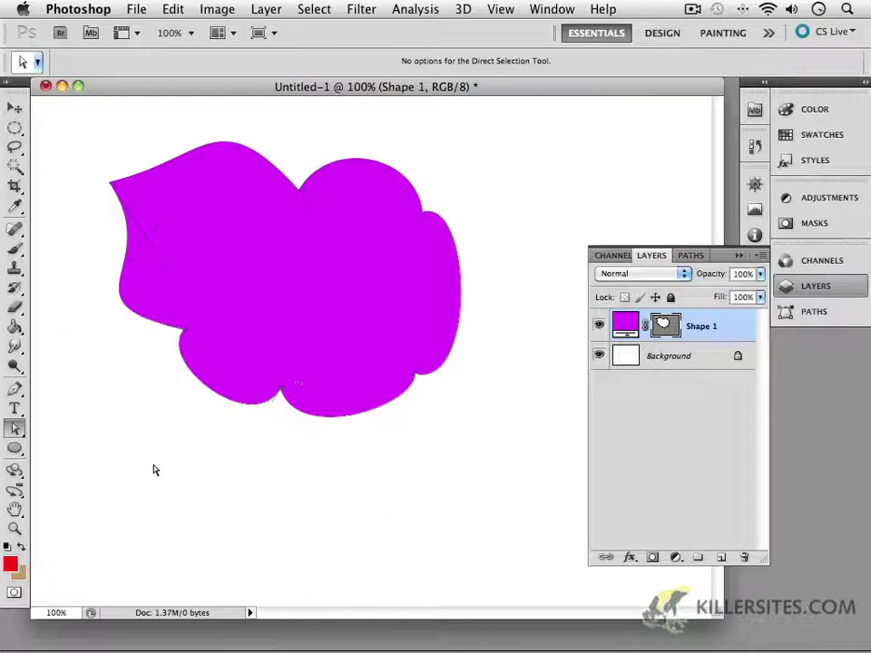
Move the lower-right anchor and pull its handles to bulge the right side and bottom curve
click(417, 379)
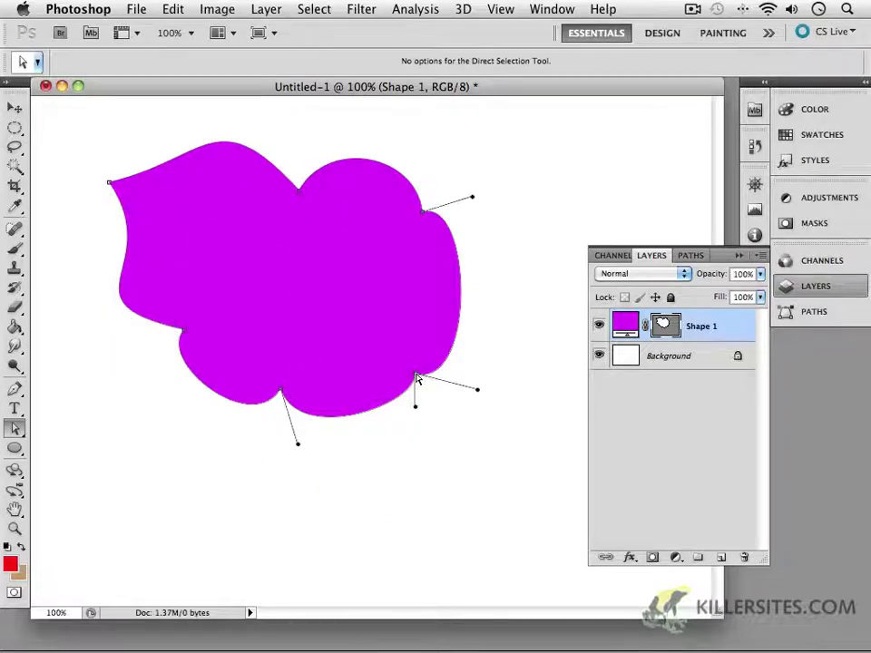
drag(417, 407, 440, 509)
drag(477, 391, 528, 404)
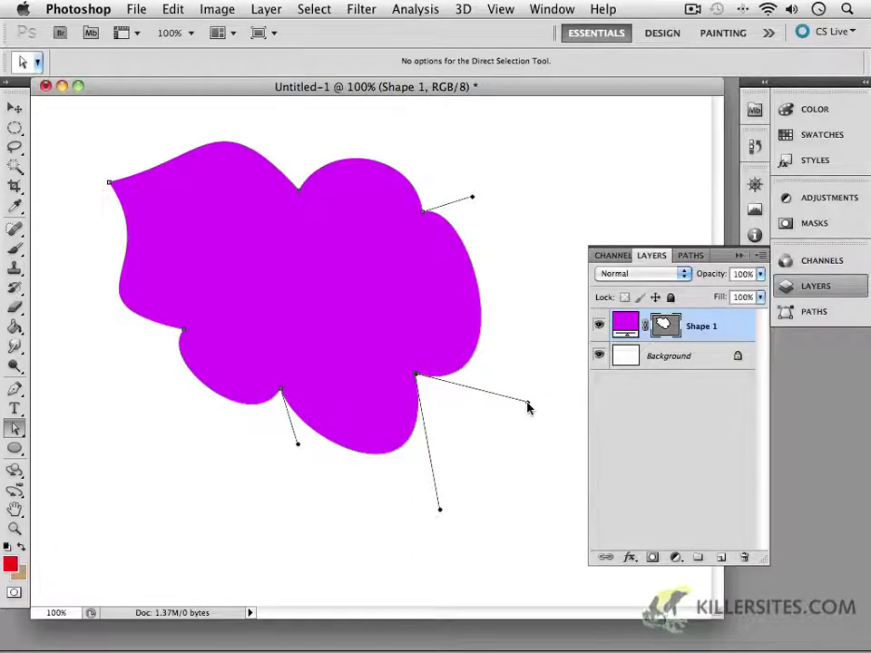
drag(417, 374, 482, 391)
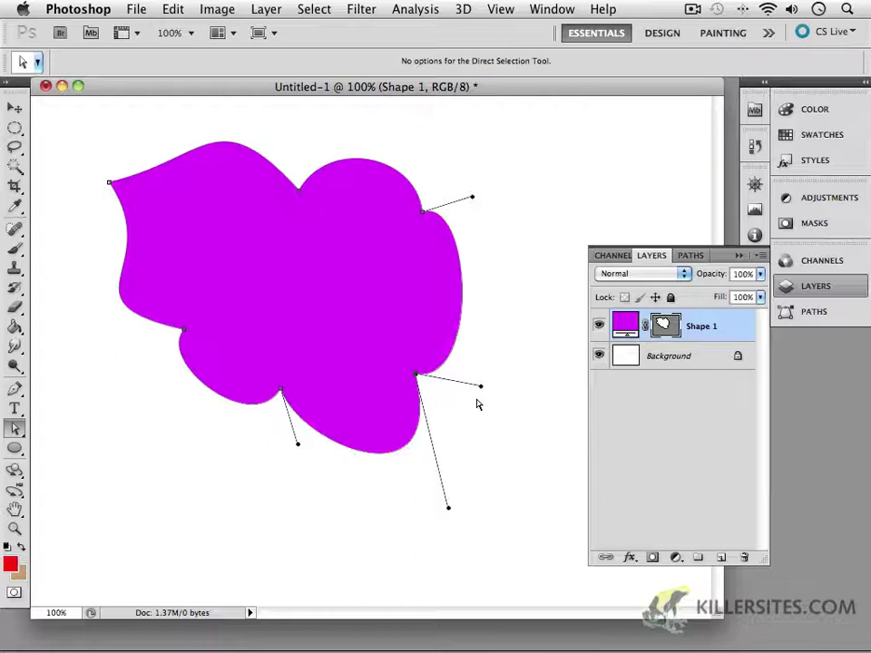
click(432, 385)
Curve the right side, extend the upper-right handle, and shrink the lower lobe and notch
click(418, 381)
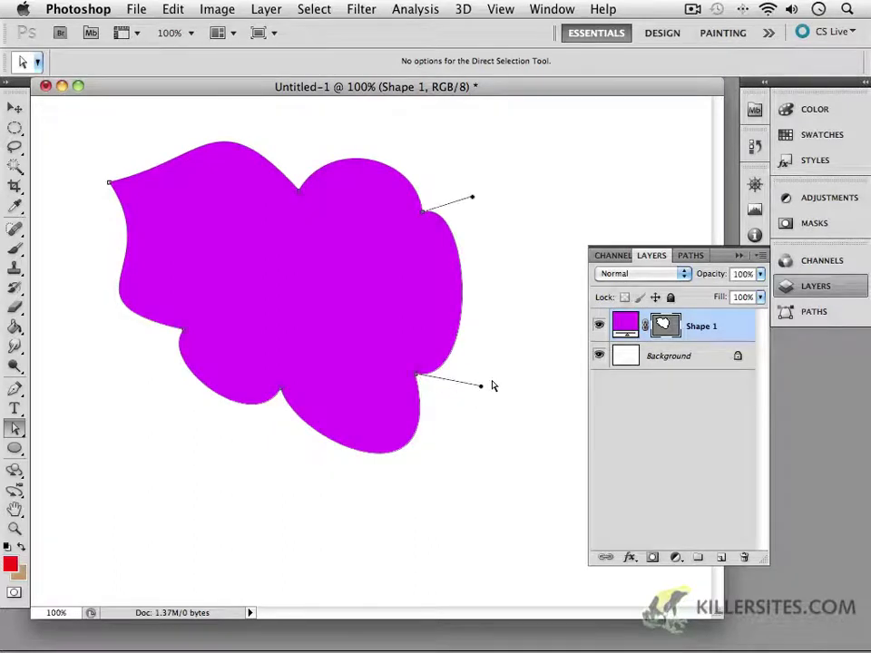
click(407, 329)
drag(332, 322, 332, 320)
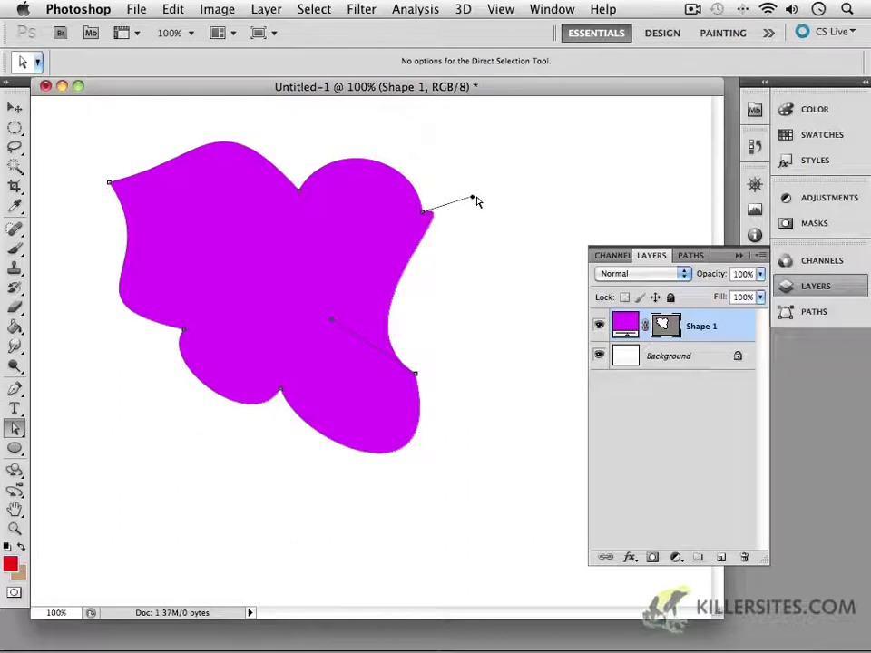
drag(472, 197, 571, 242)
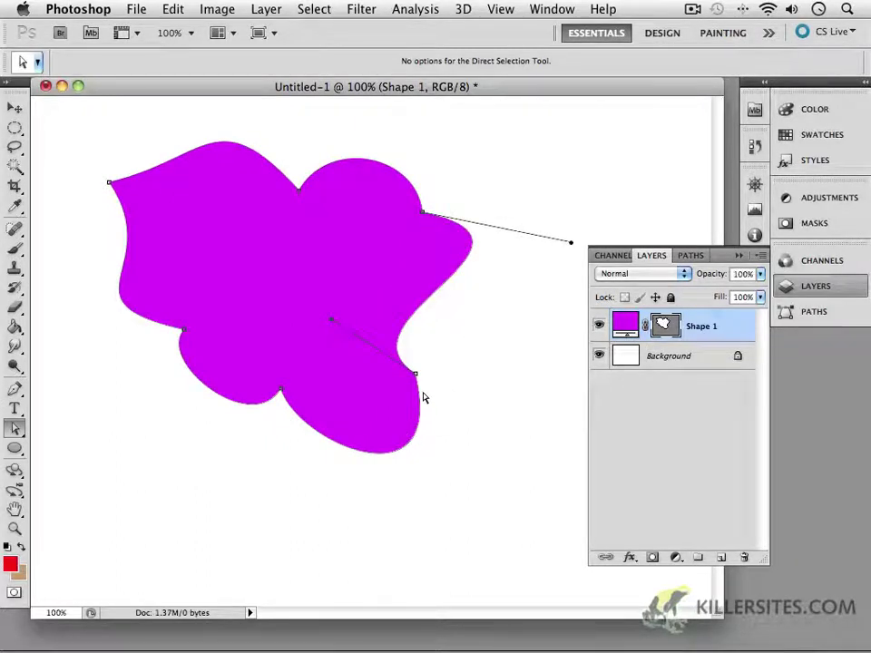
click(415, 376)
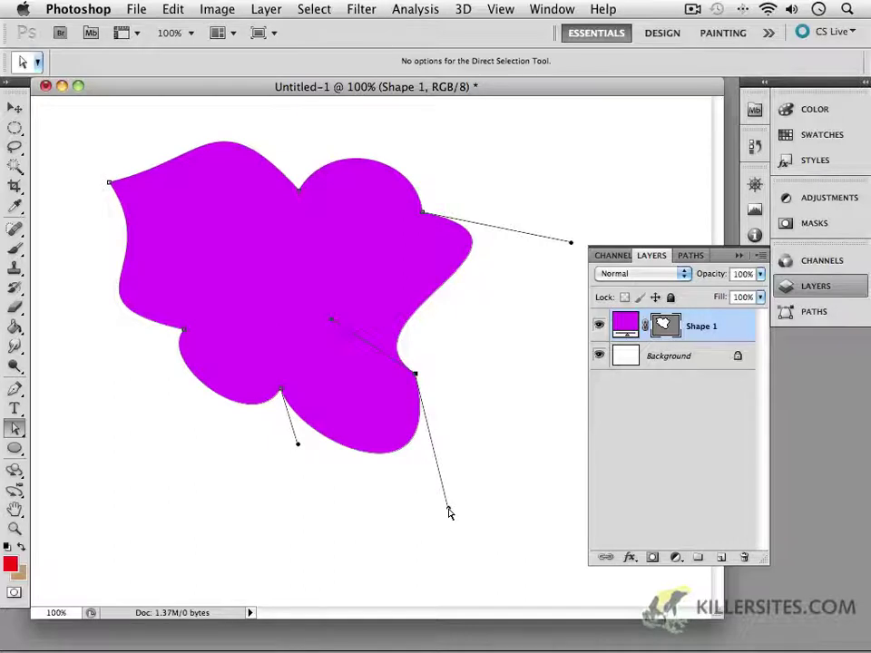
drag(448, 511, 385, 481)
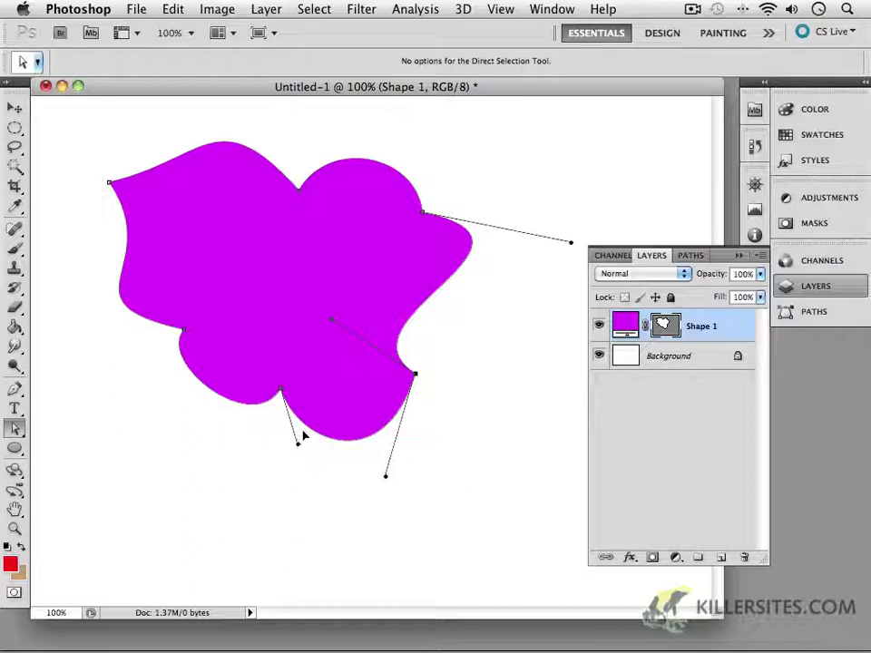
drag(299, 442, 316, 300)
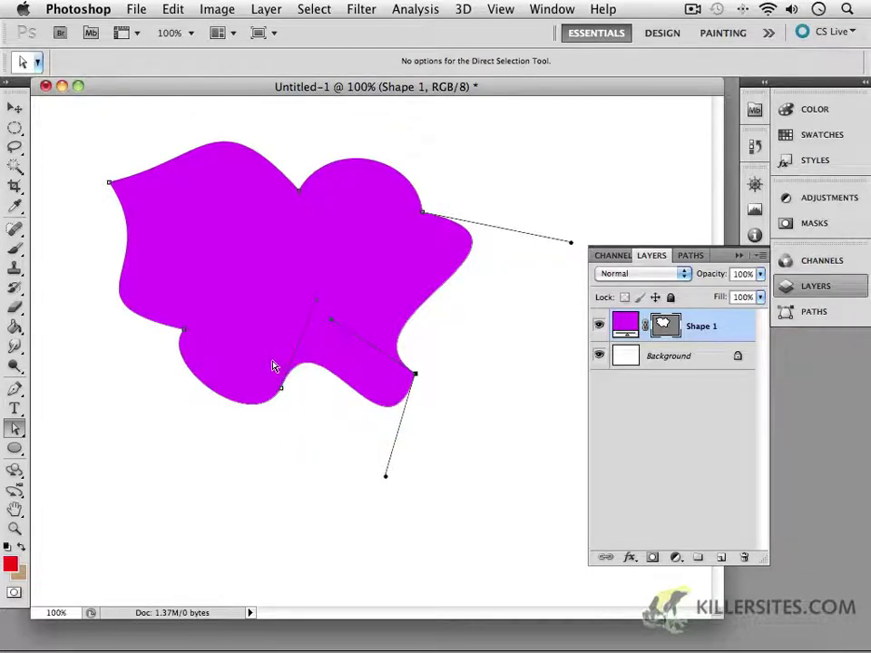
click(212, 436)
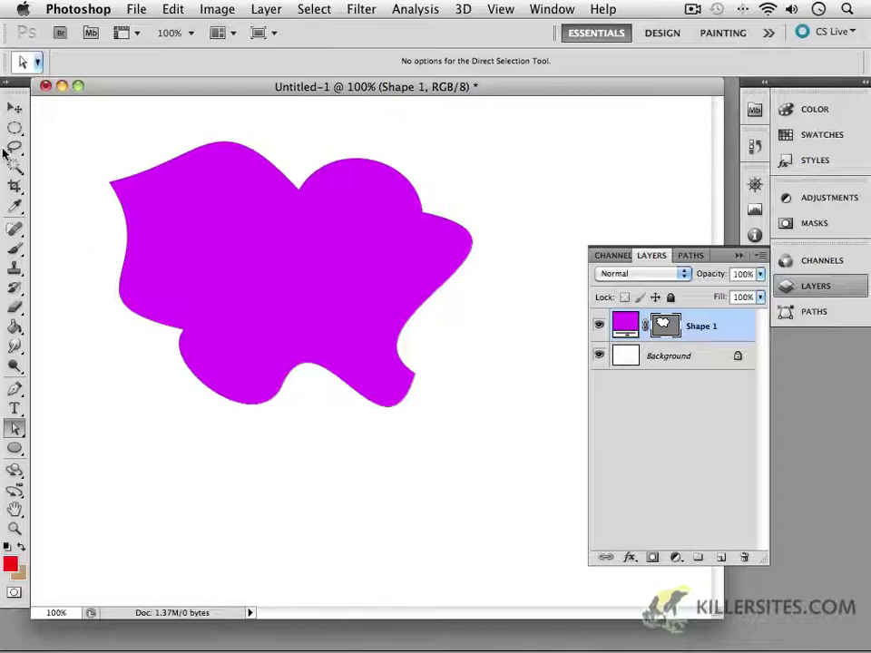
Select the cloud's path with the Path Selection tool, dismissing the layer selection warning
click(14, 107)
click(80, 133)
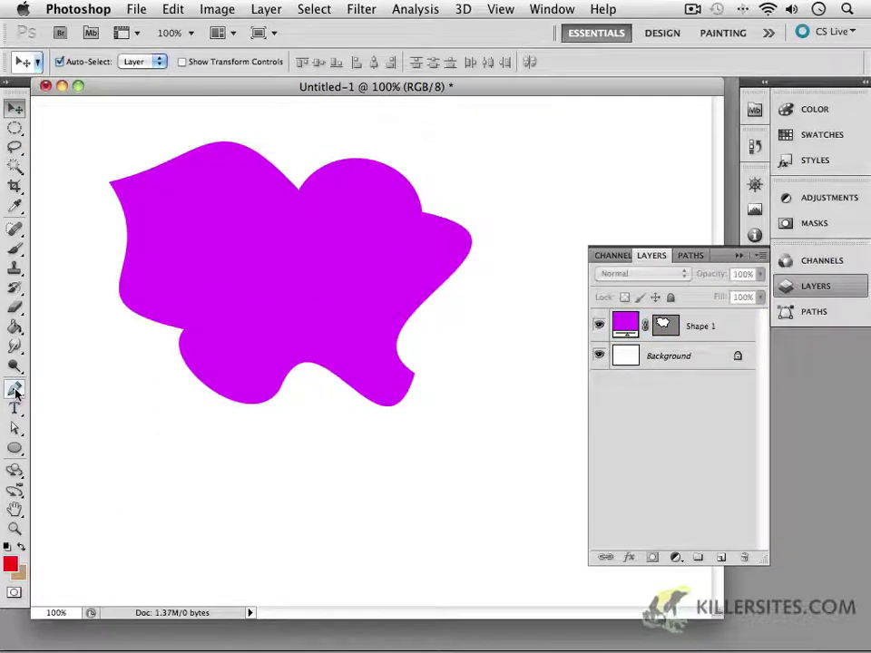
click(15, 429)
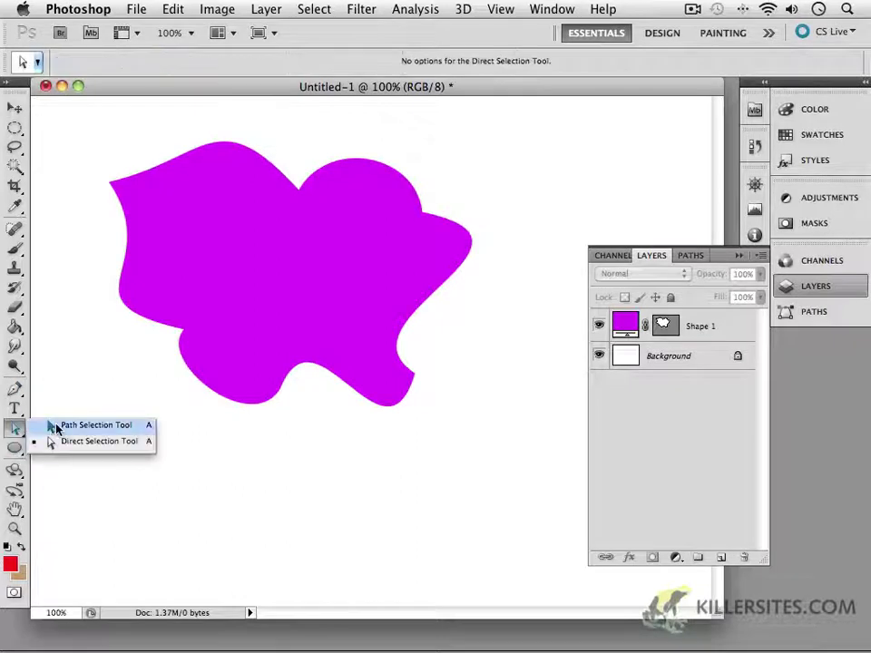
click(56, 427)
click(199, 385)
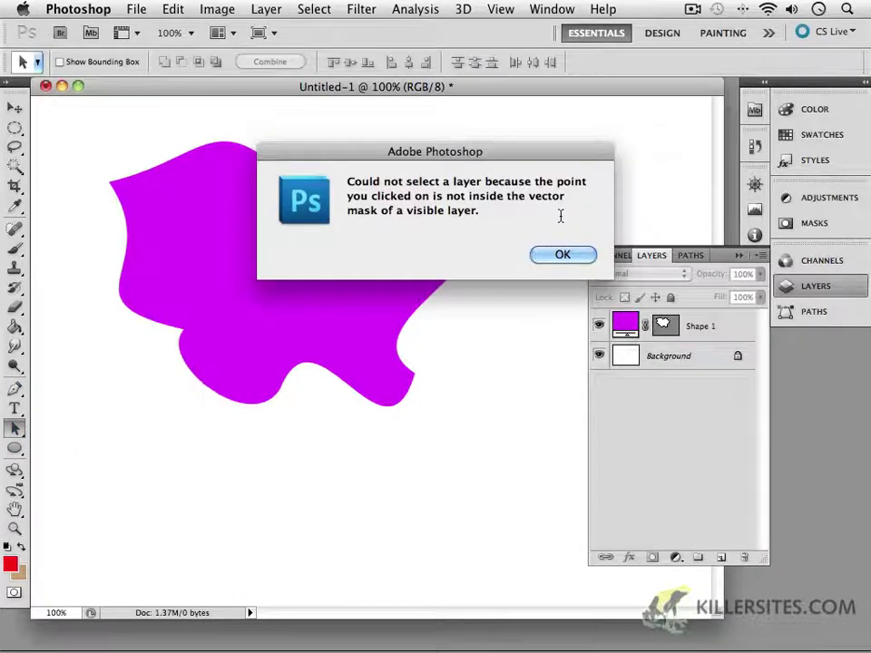
click(558, 253)
click(130, 308)
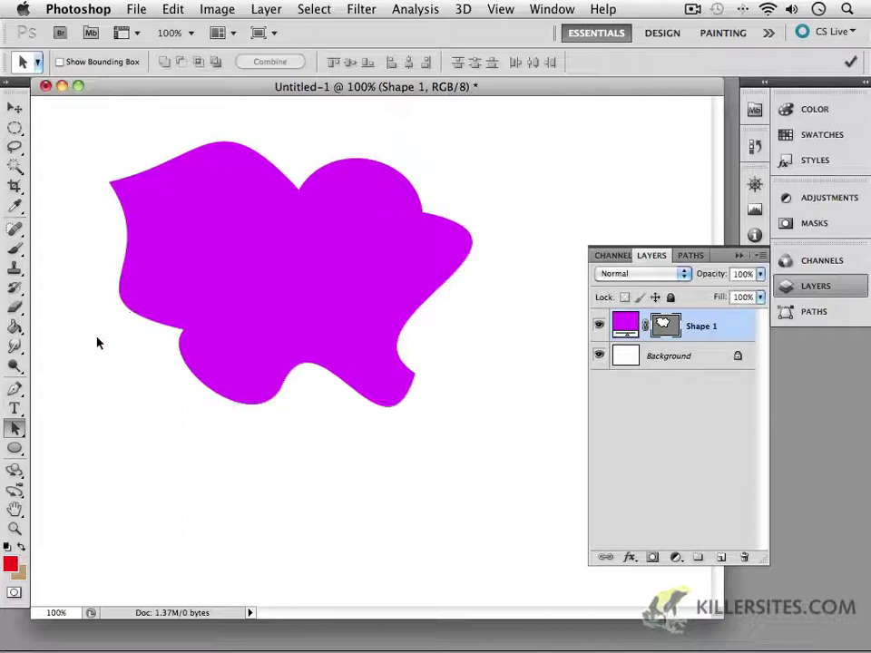
click(152, 326)
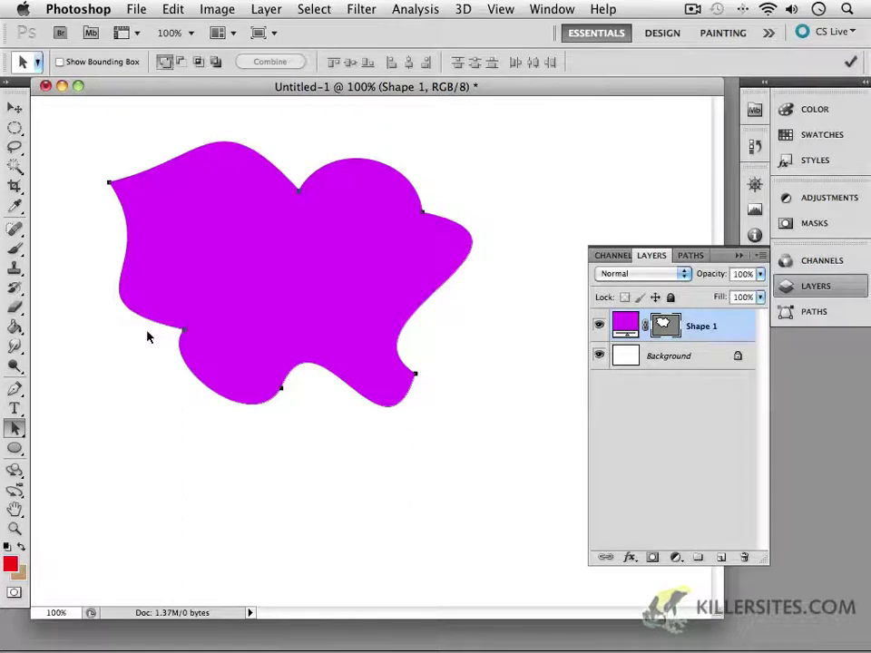
drag(22, 393, 73, 422)
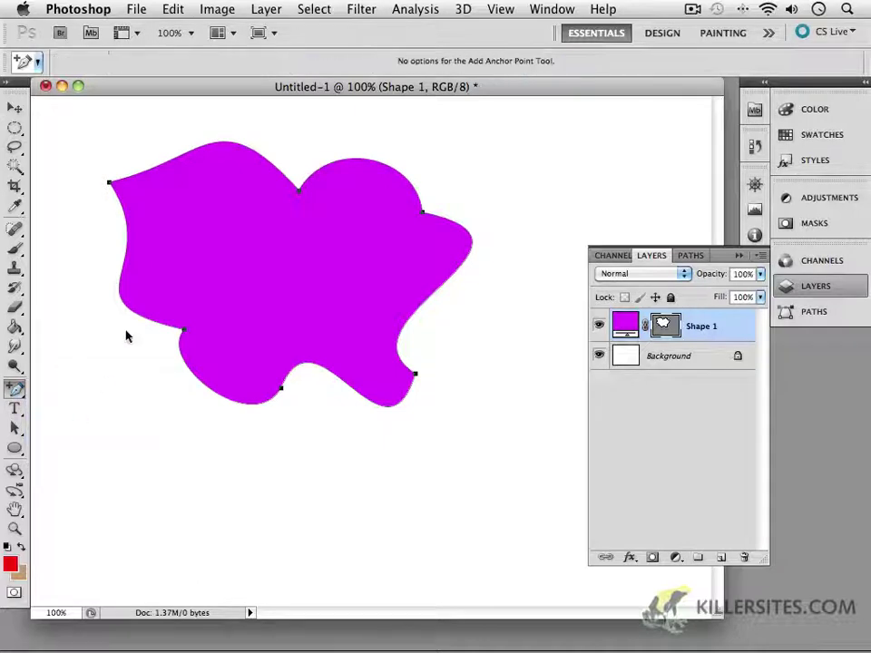
Add anchors on the cloud's left and top edges, then pull the top one down into a dip
click(126, 258)
click(200, 148)
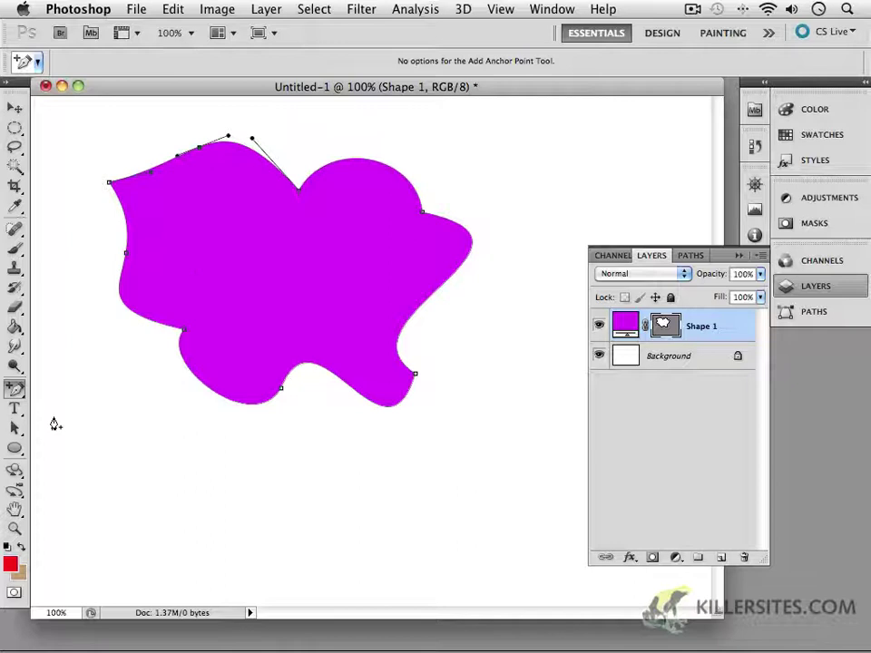
click(14, 430)
drag(15, 434, 52, 441)
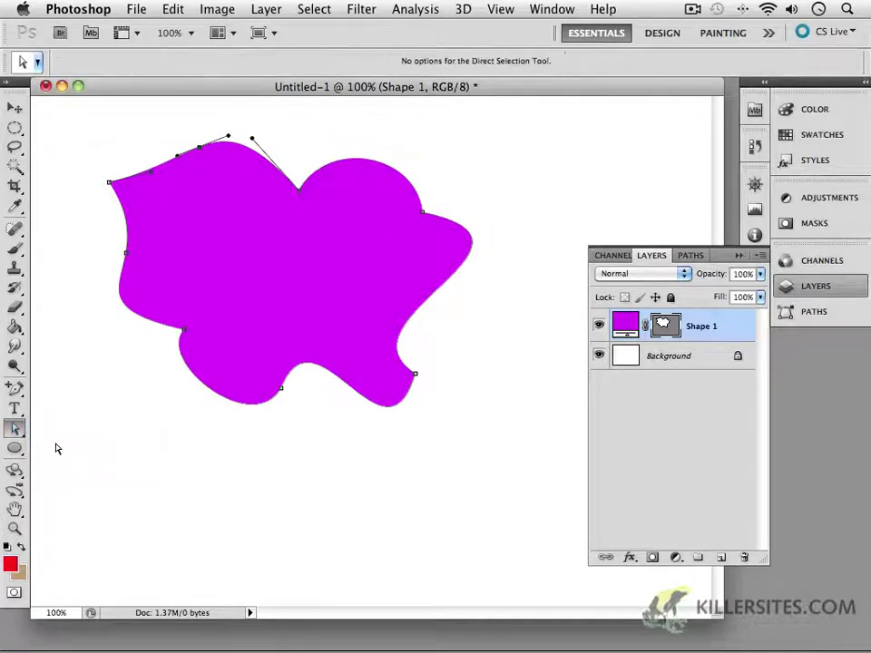
drag(202, 153, 208, 222)
Delete the top-left anchor, smooth the top edge's handles into a lower wave, and hide the path
drag(14, 388, 51, 434)
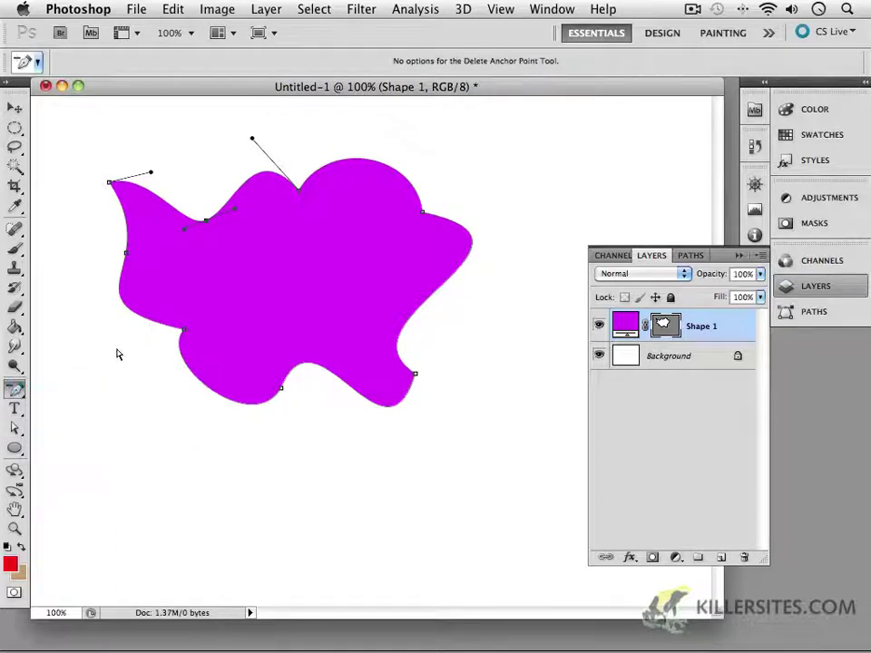
click(207, 222)
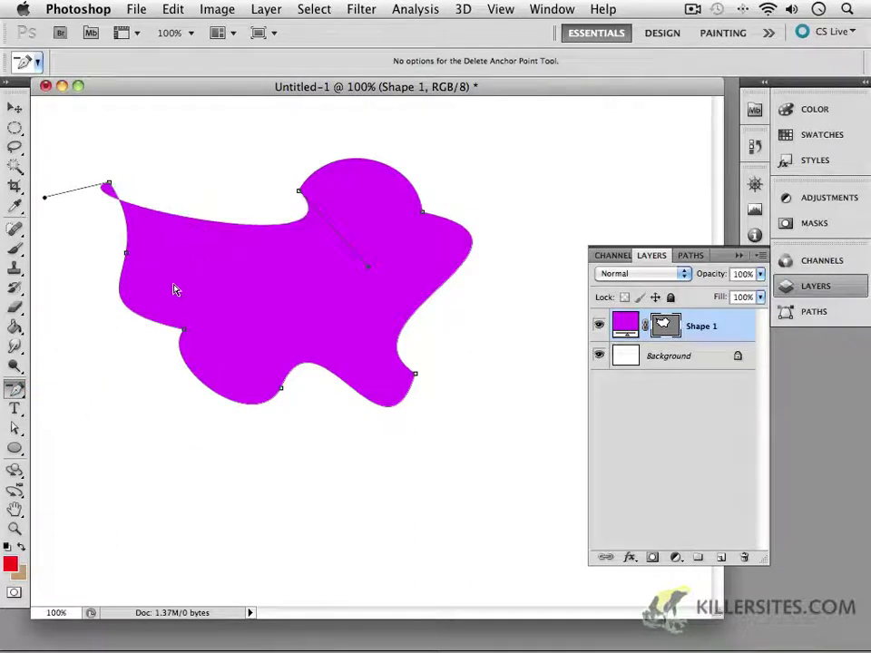
drag(47, 201, 188, 133)
drag(368, 266, 215, 222)
key(Return)
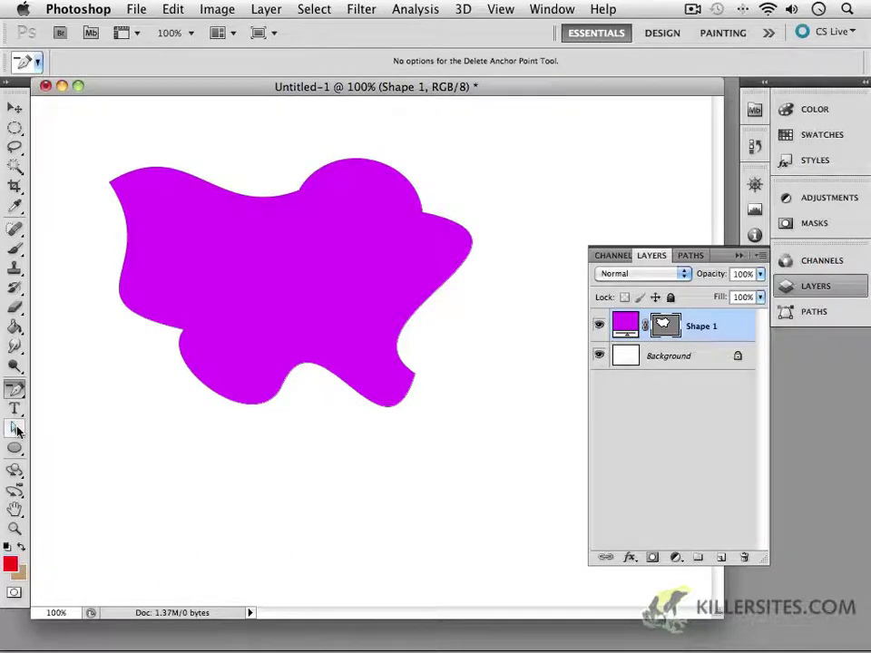
Undo the Shape 2 layer accidentally created with the Pen Tool
drag(15, 390, 58, 391)
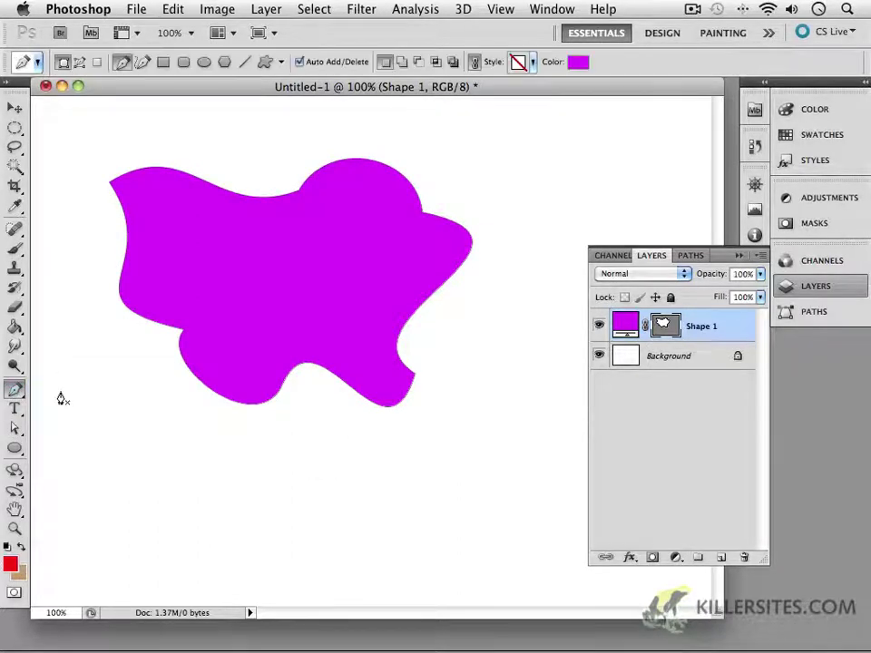
click(182, 177)
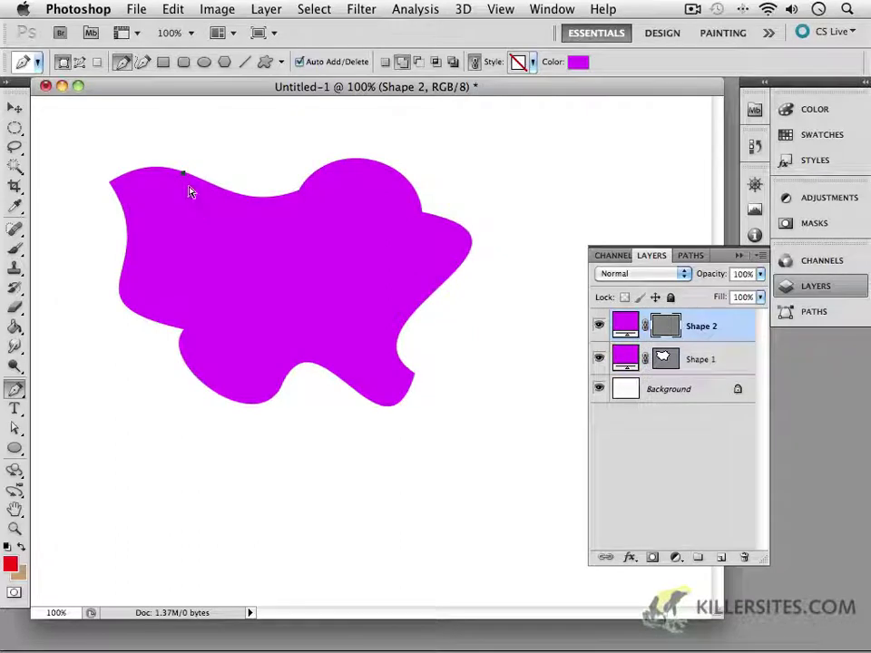
key(super+z)
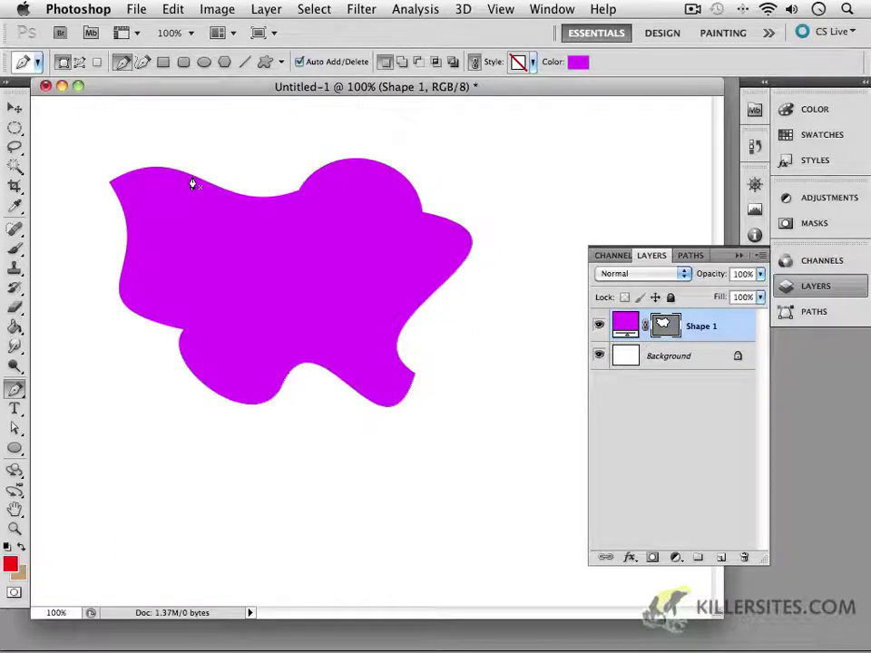
Select the cloud's path and add, then delete, an anchor on its top-left edge
key(a)
click(195, 181)
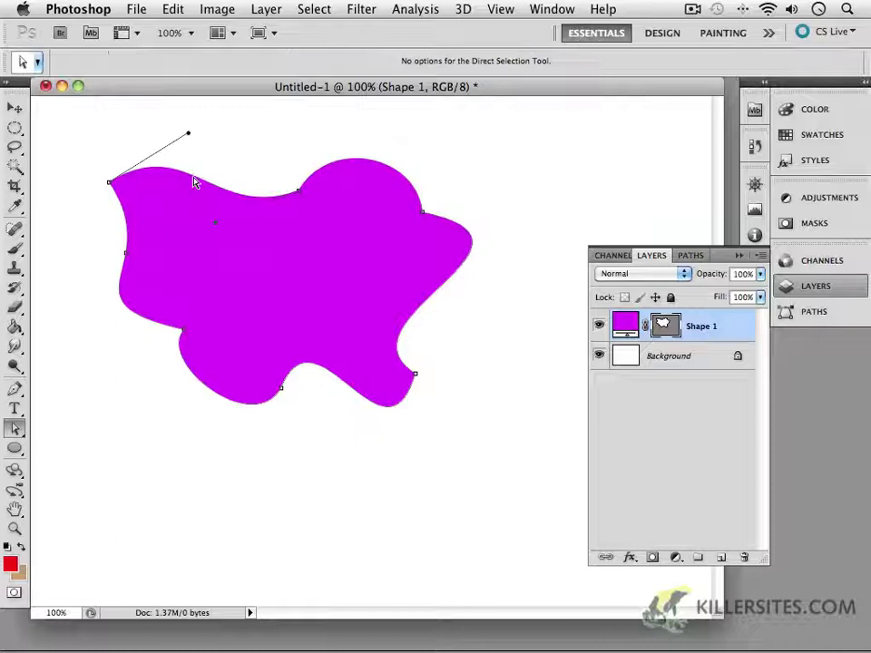
drag(15, 428, 73, 426)
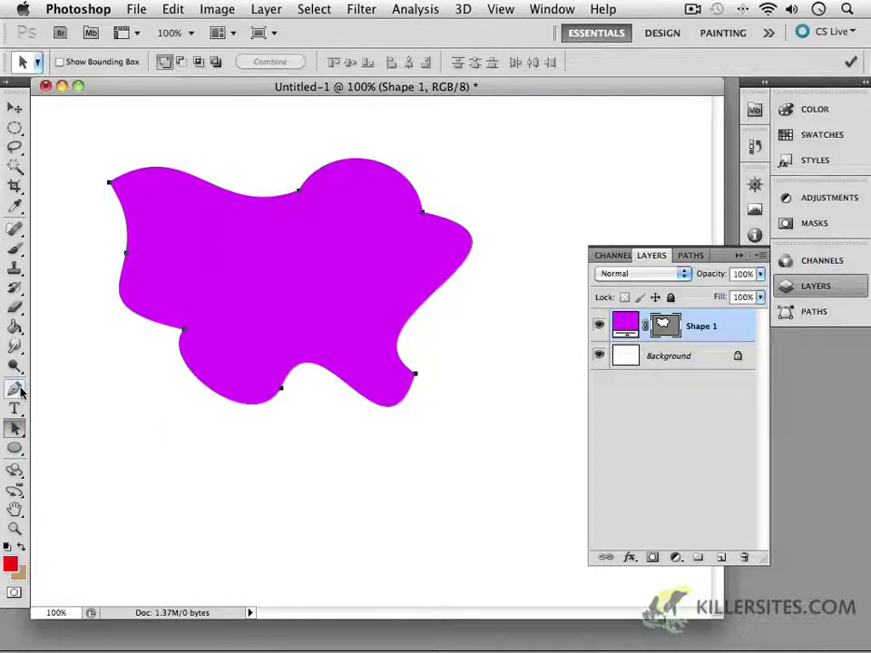
key(p)
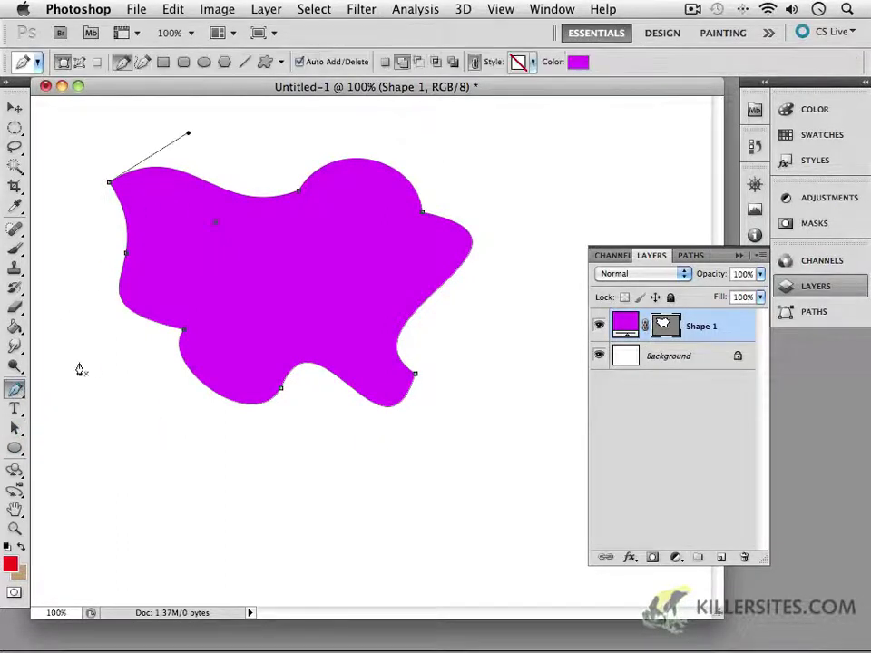
click(205, 187)
click(205, 187)
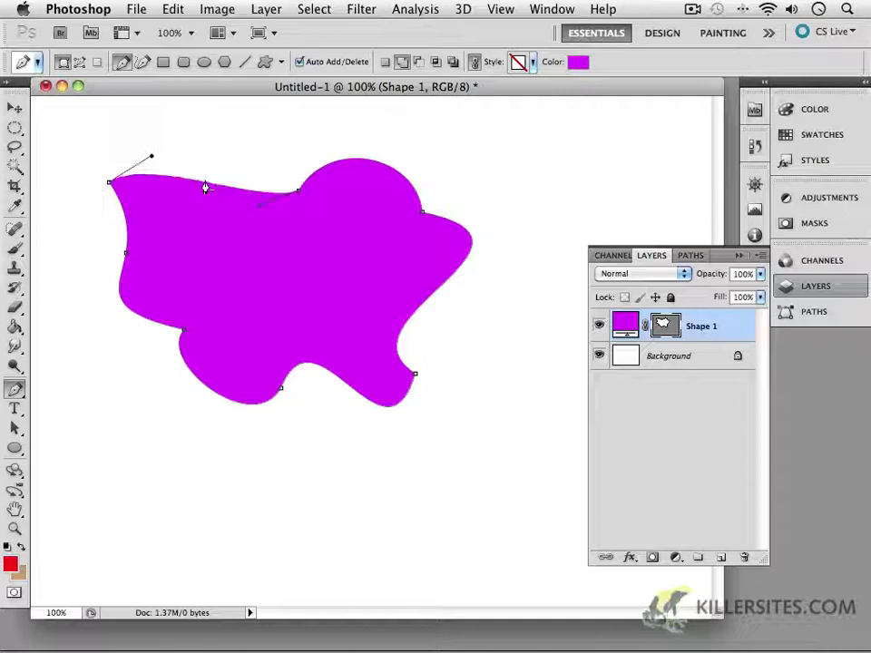
Switch from the Ellipse Tool to the Rectangle Tool
click(15, 450)
click(58, 446)
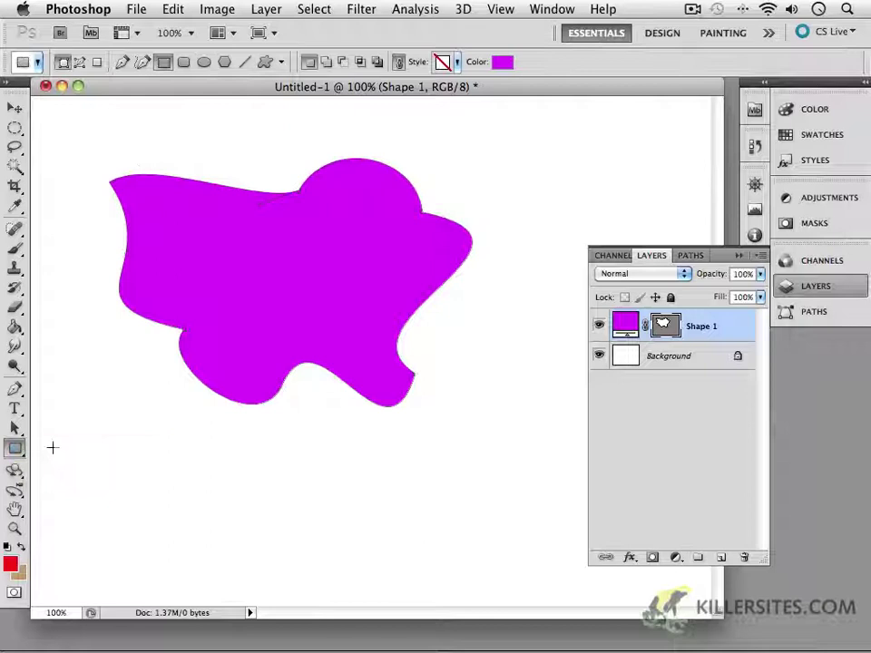